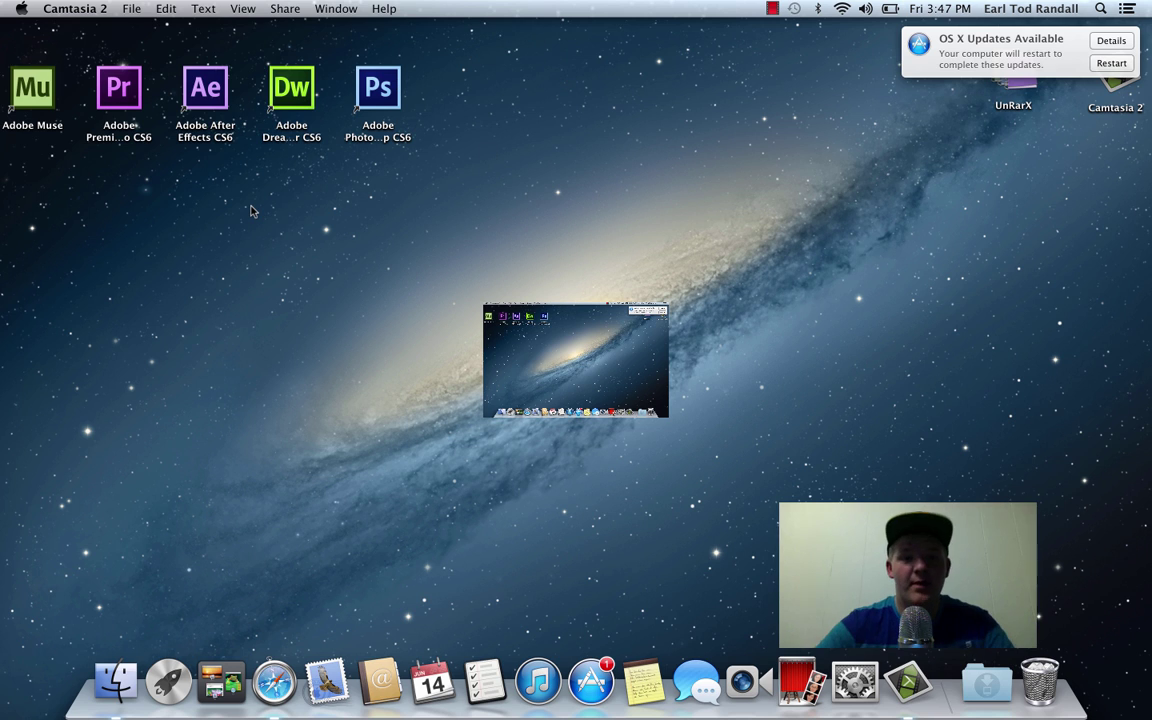
- Launch Safari in full screen and load the PokeMMO site by entering 'pokemmo.' as the address
click(270, 660)
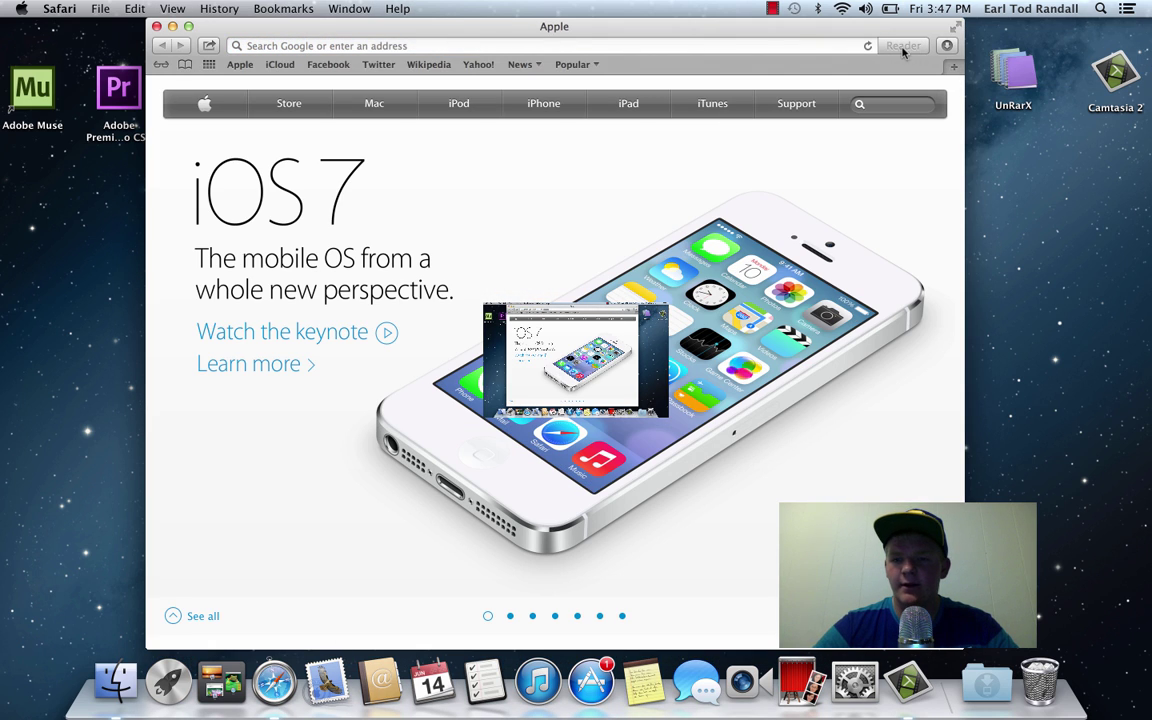
click(954, 27)
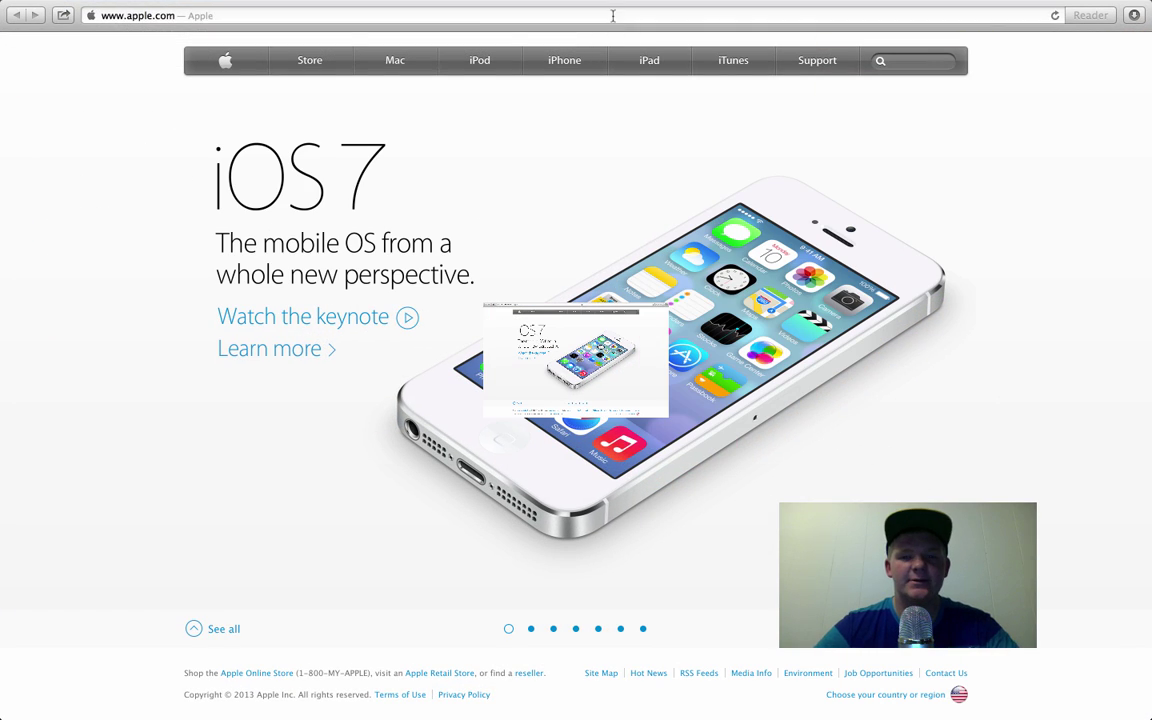
click(613, 15)
text(poke)
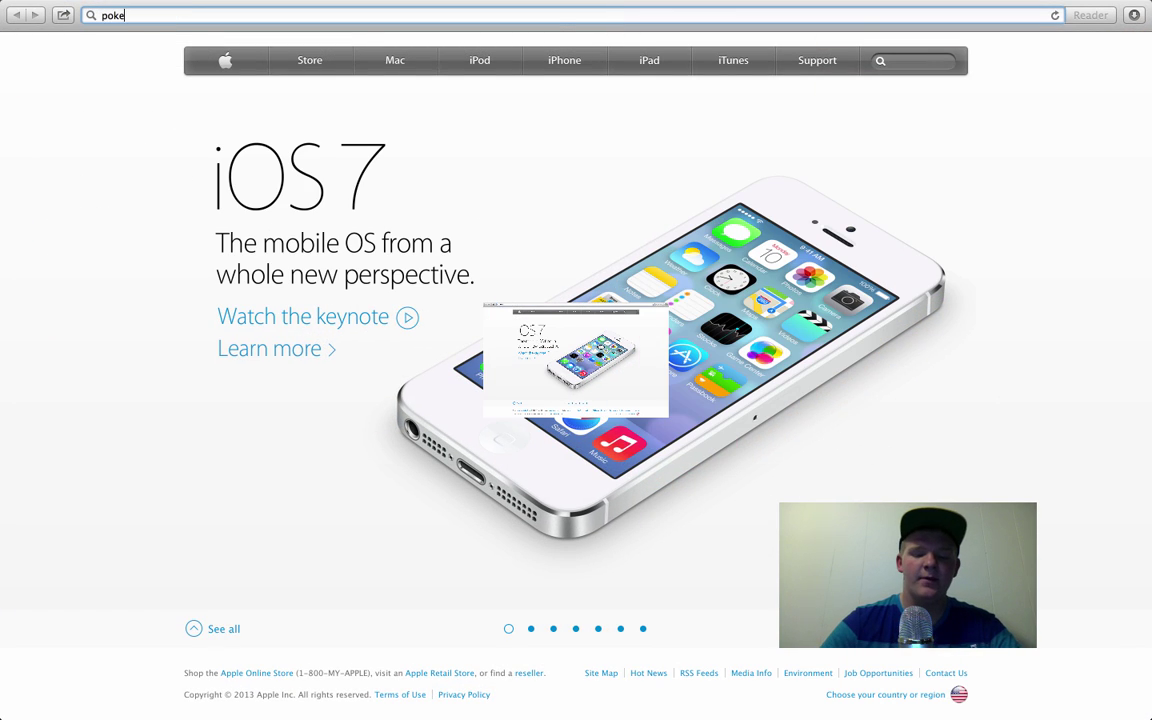
text(mmo.e)
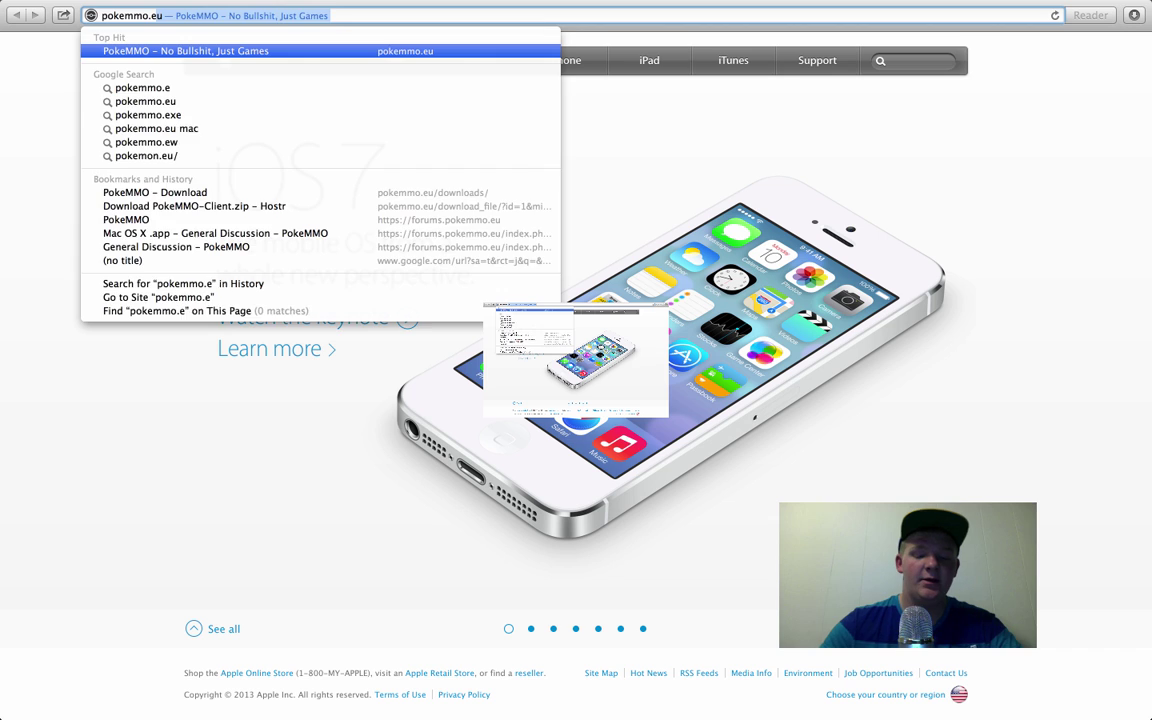
key(Return)
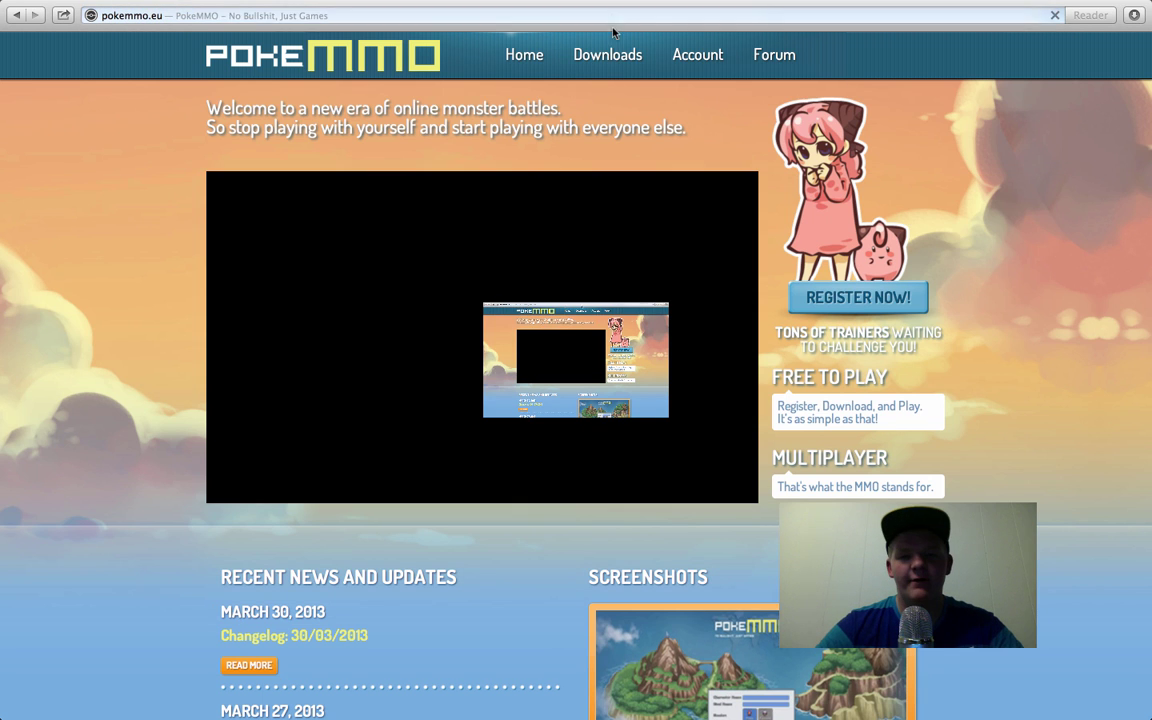
scroll(476, 437, down, 5)
scroll(476, 437, up, 5)
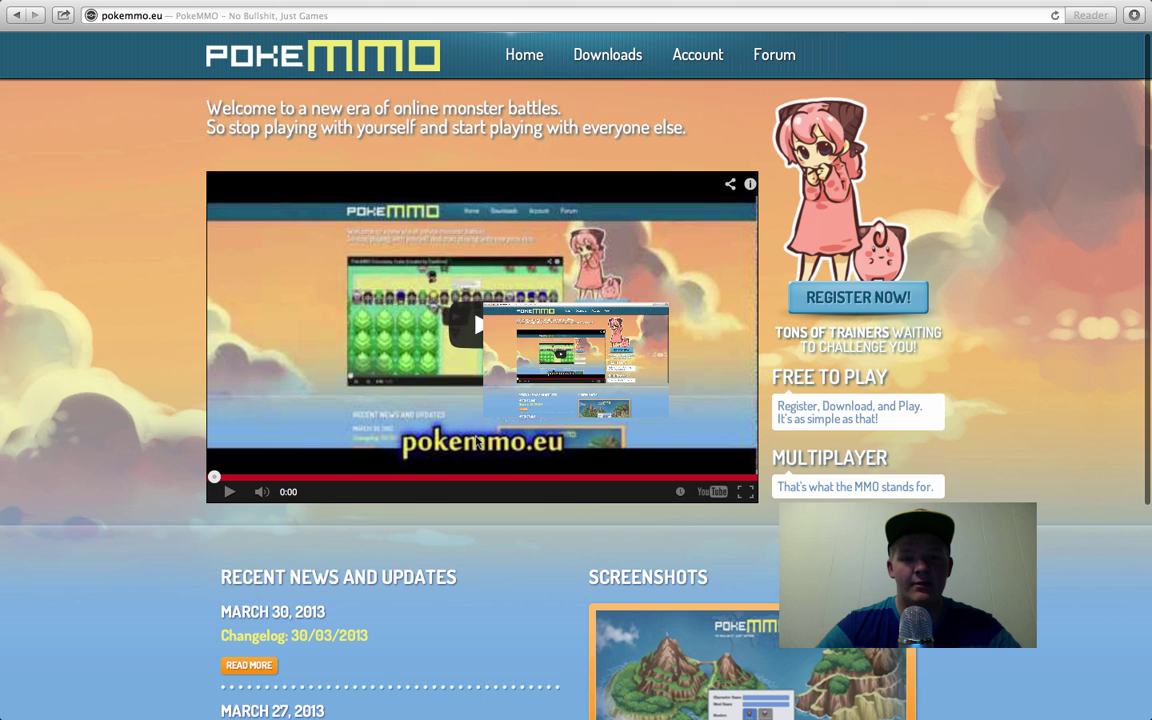
- From Downloads, get the client: tick 'I know the risk' on hostr and download PokeMMO-Client.zip
click(608, 56)
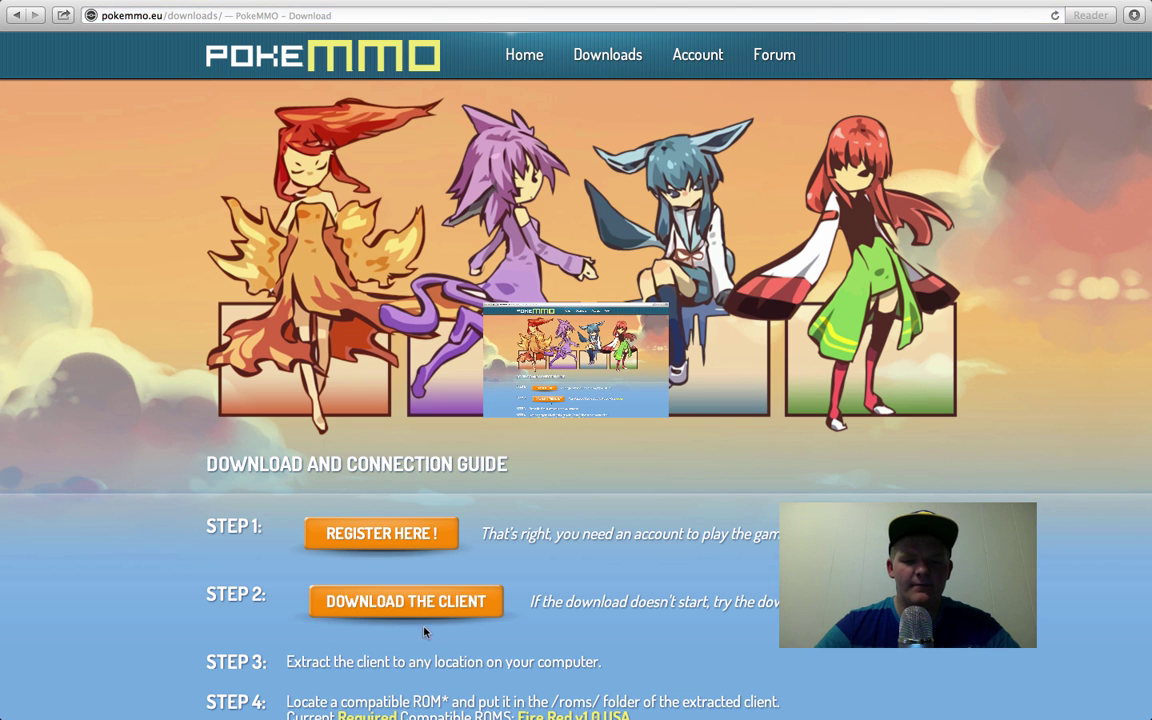
click(424, 606)
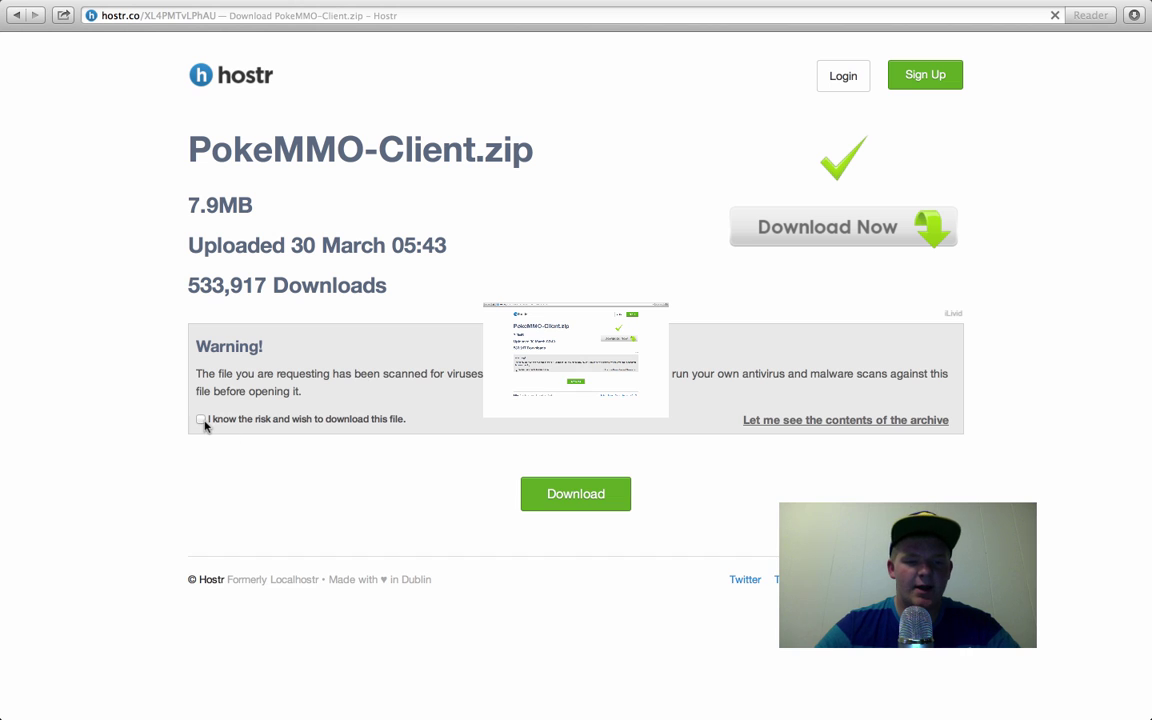
click(201, 420)
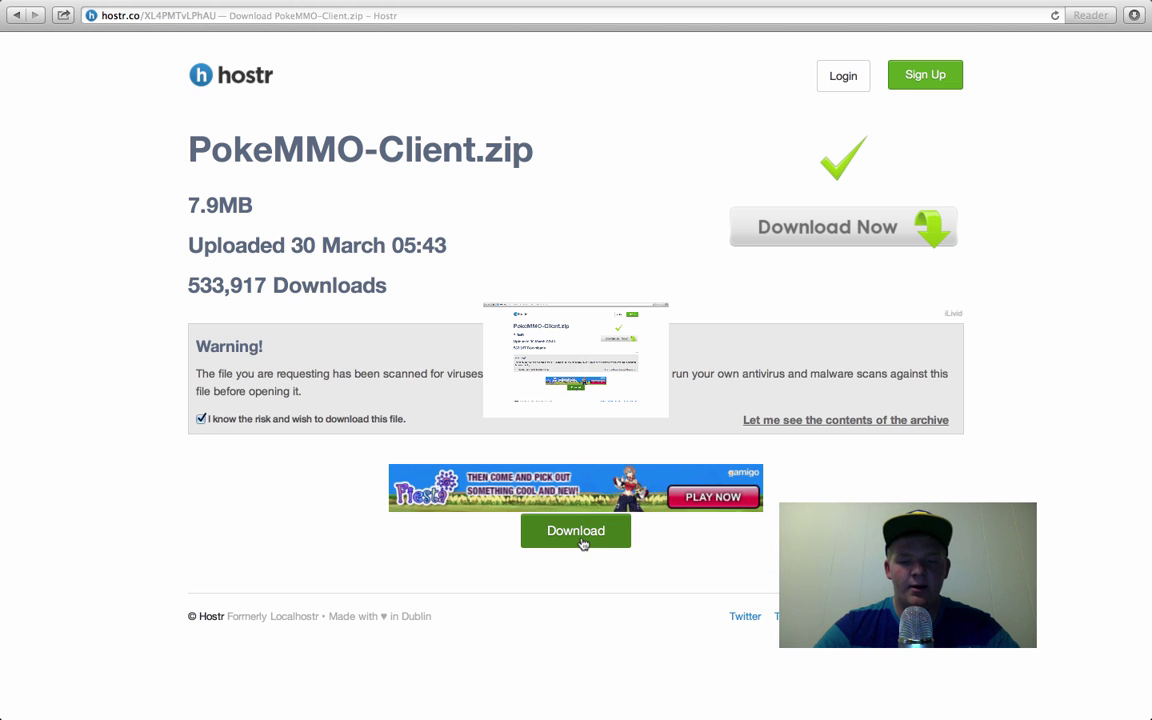
click(582, 540)
mouse_move(855, 705)
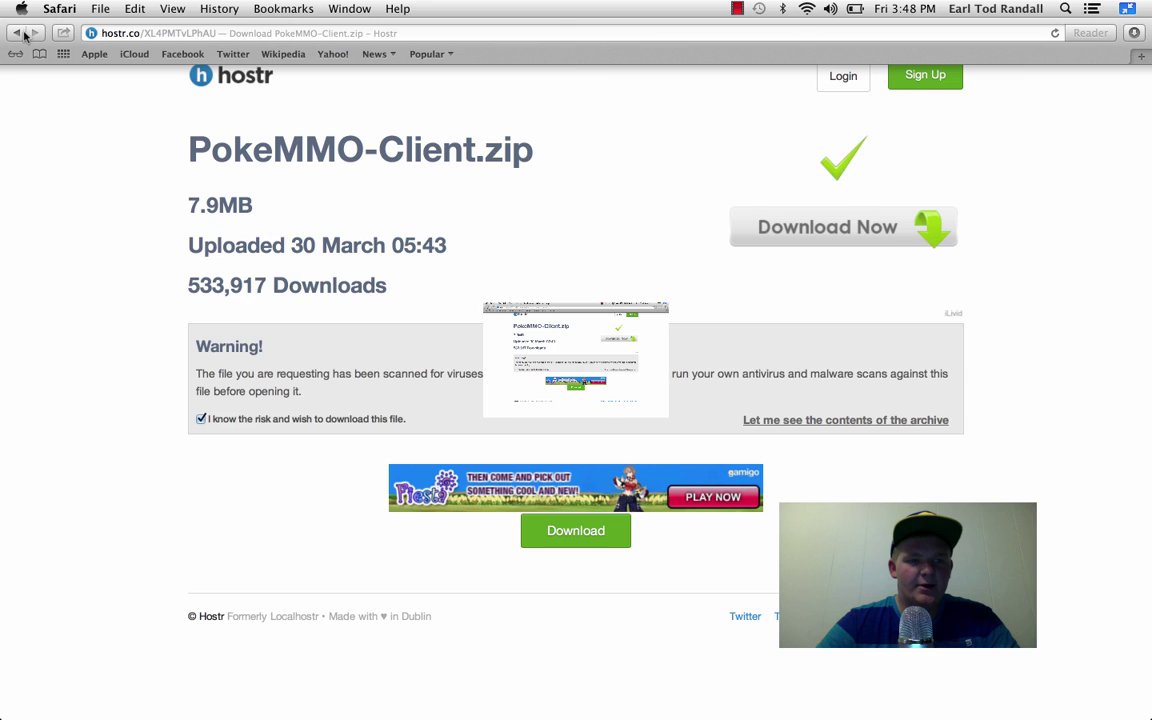
- Go back, open Forum > General Discussion > 'Mac OS X .app' topic, and close the Untitled tab
click(23, 35)
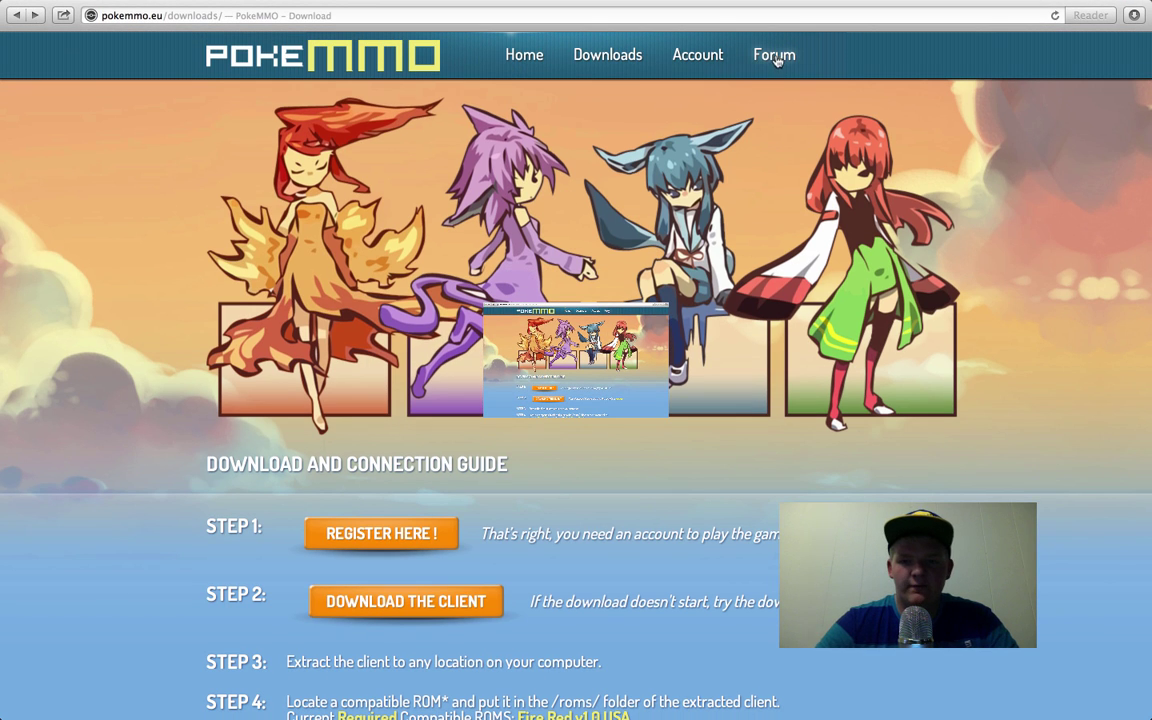
click(776, 58)
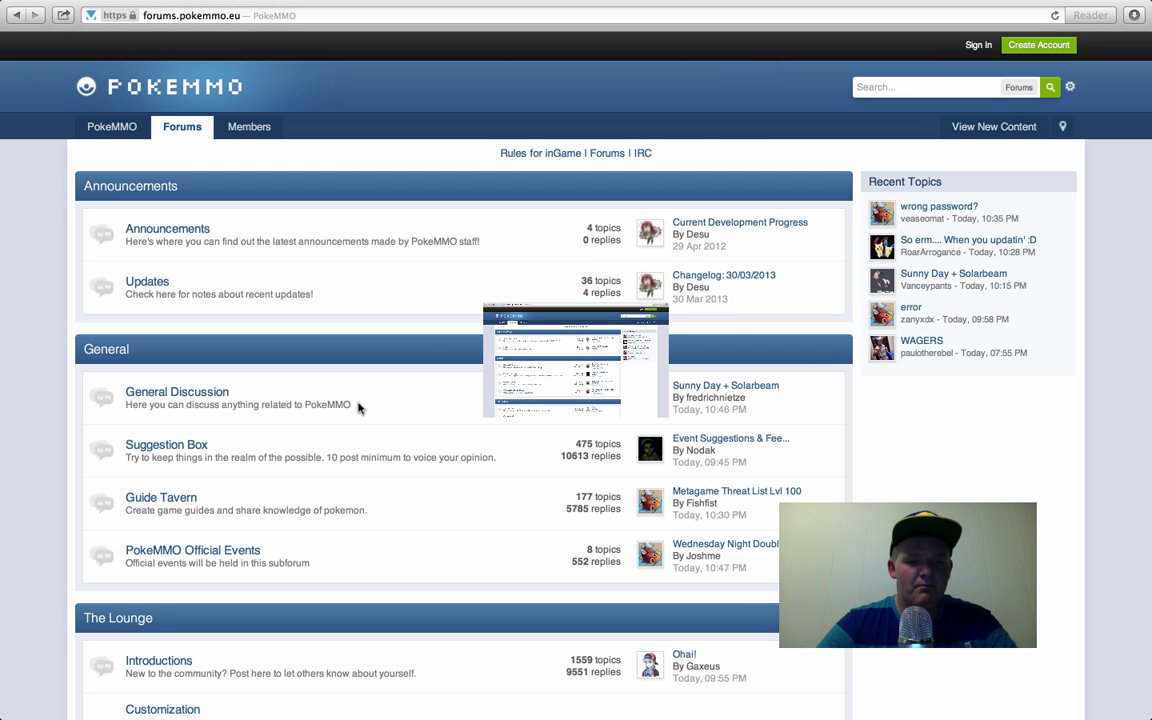
scroll(360, 404, down, 3)
scroll(360, 404, up, 3)
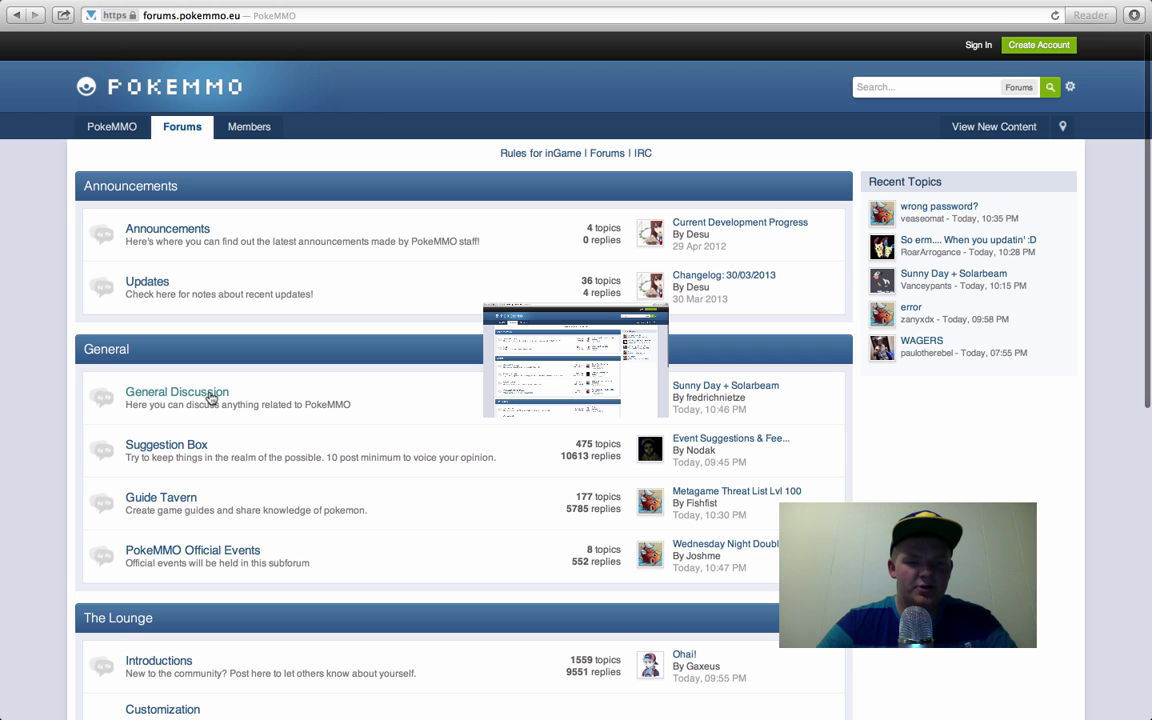
click(188, 397)
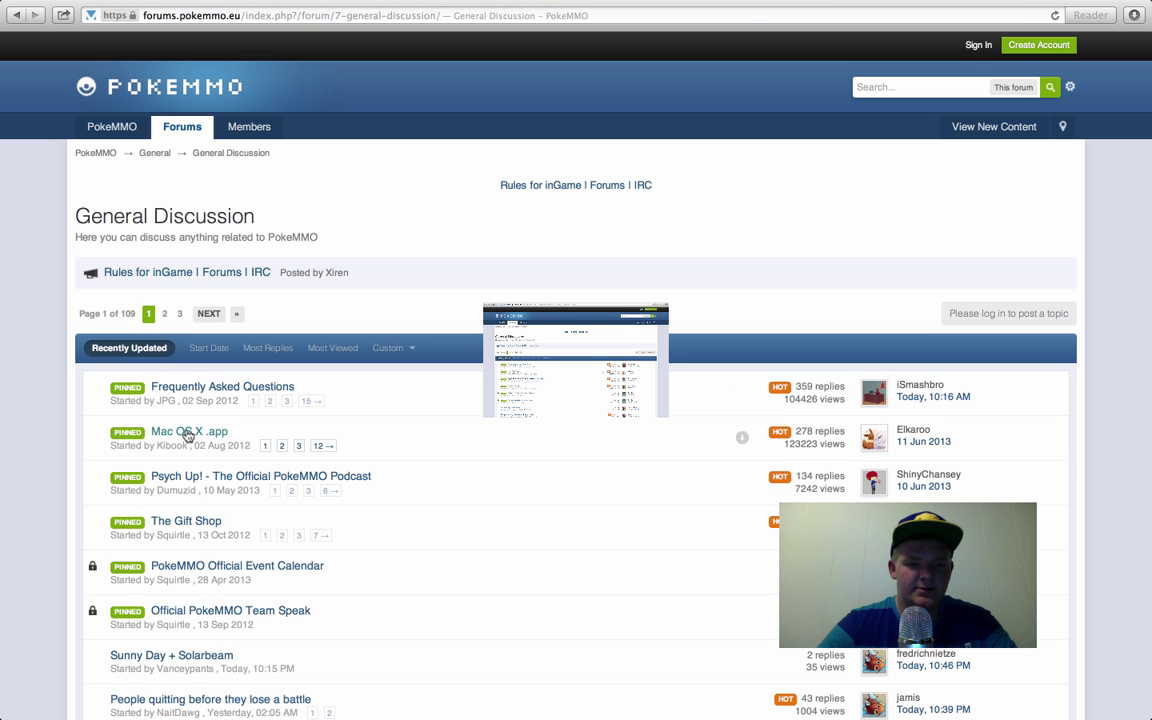
click(187, 433)
scroll(440, 490, down, 2)
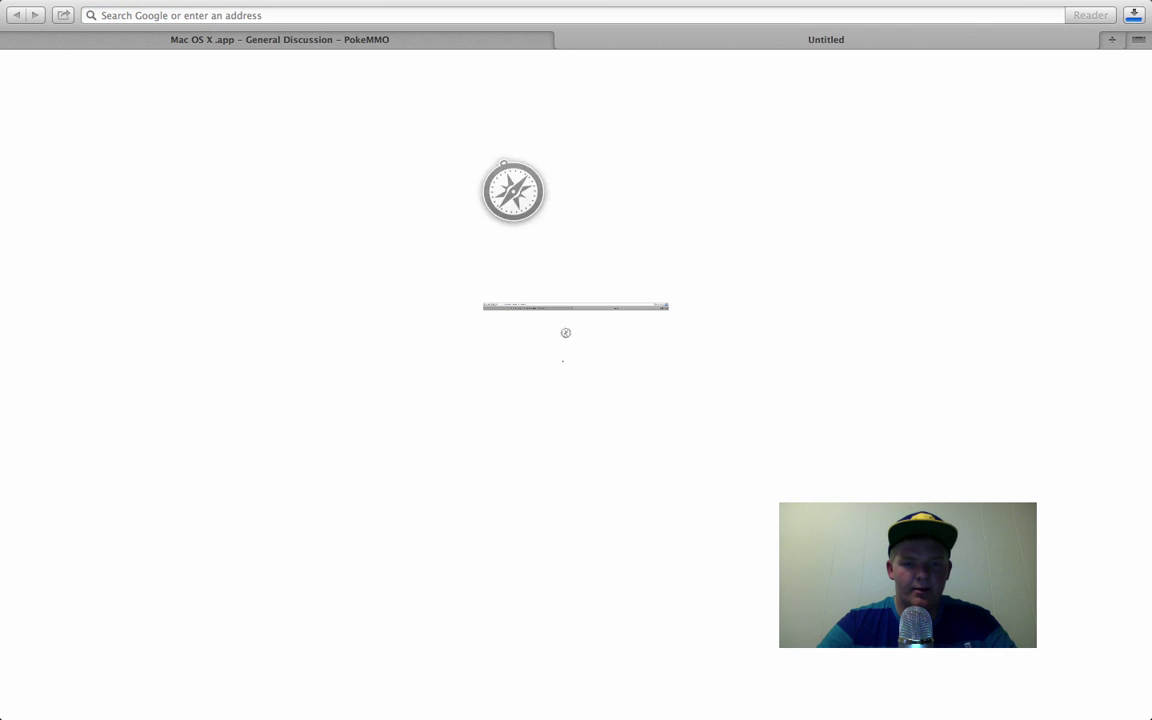
click(563, 42)
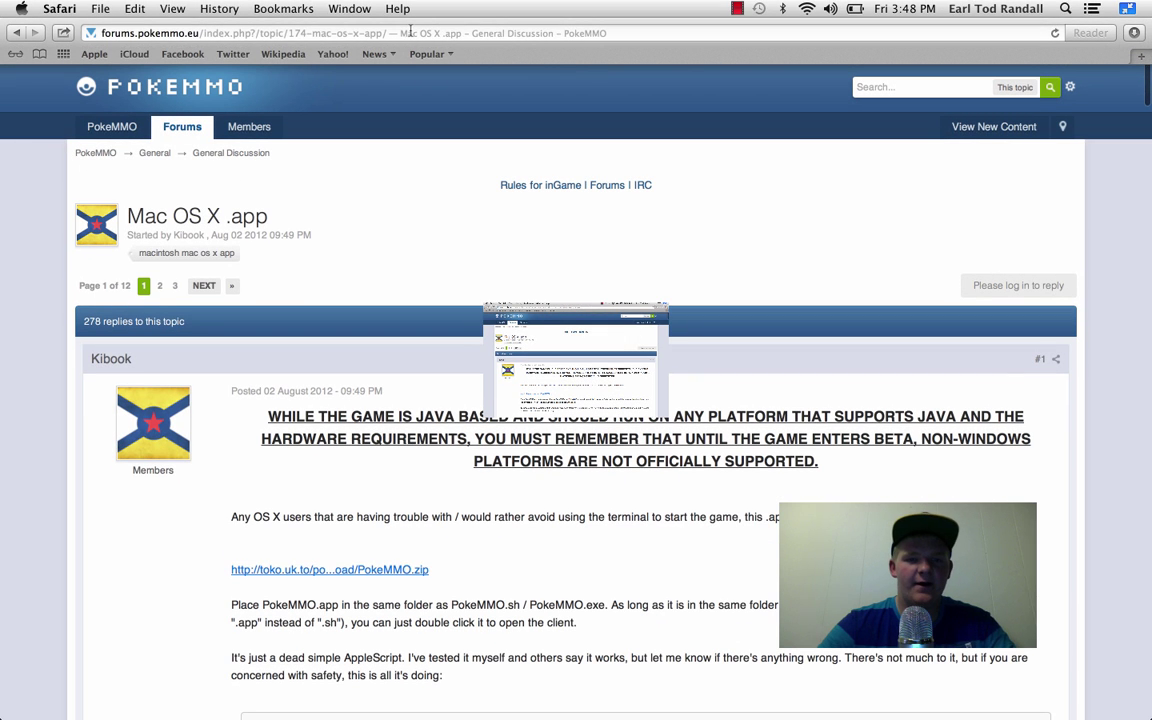
- Search Google for 'fire red rom' and open the CoolROM Pokemon FireRed page
click(410, 31)
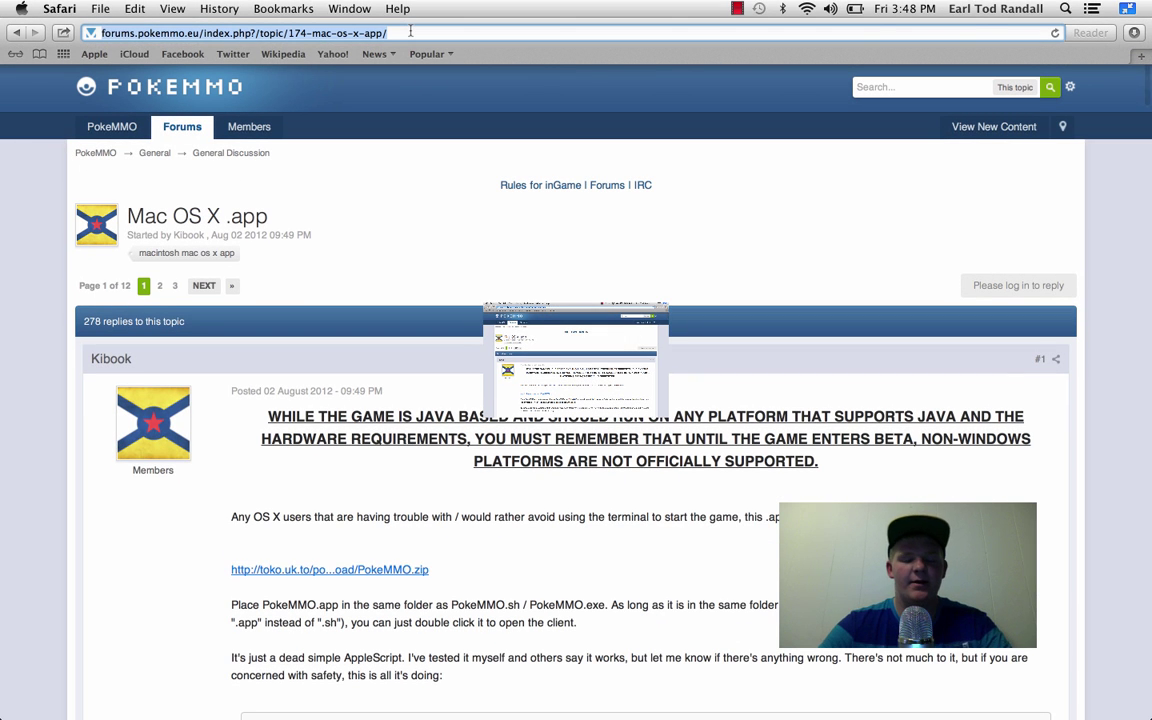
text(fi)
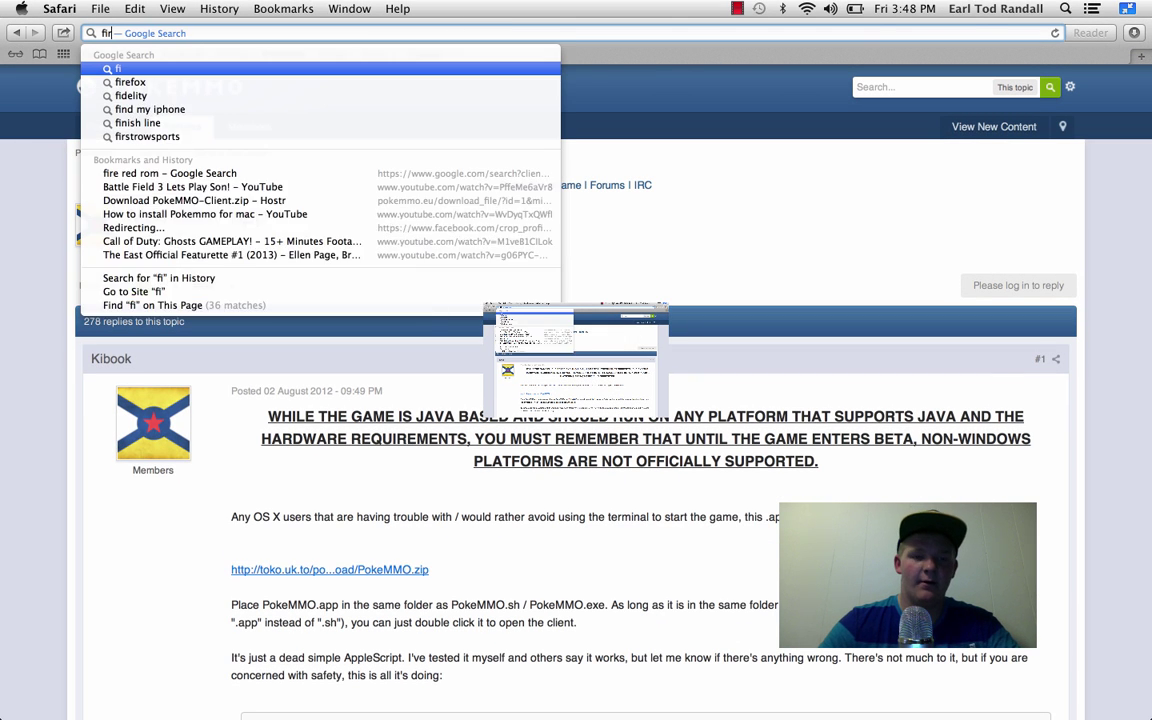
text(re red rom)
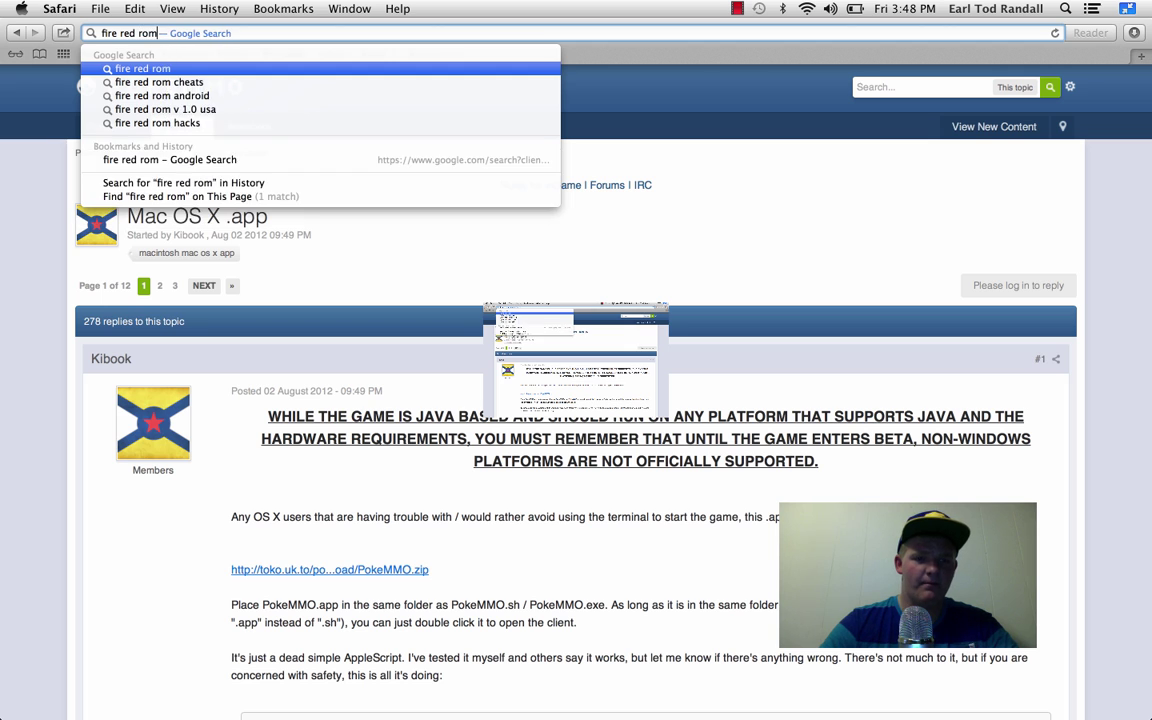
key(Return)
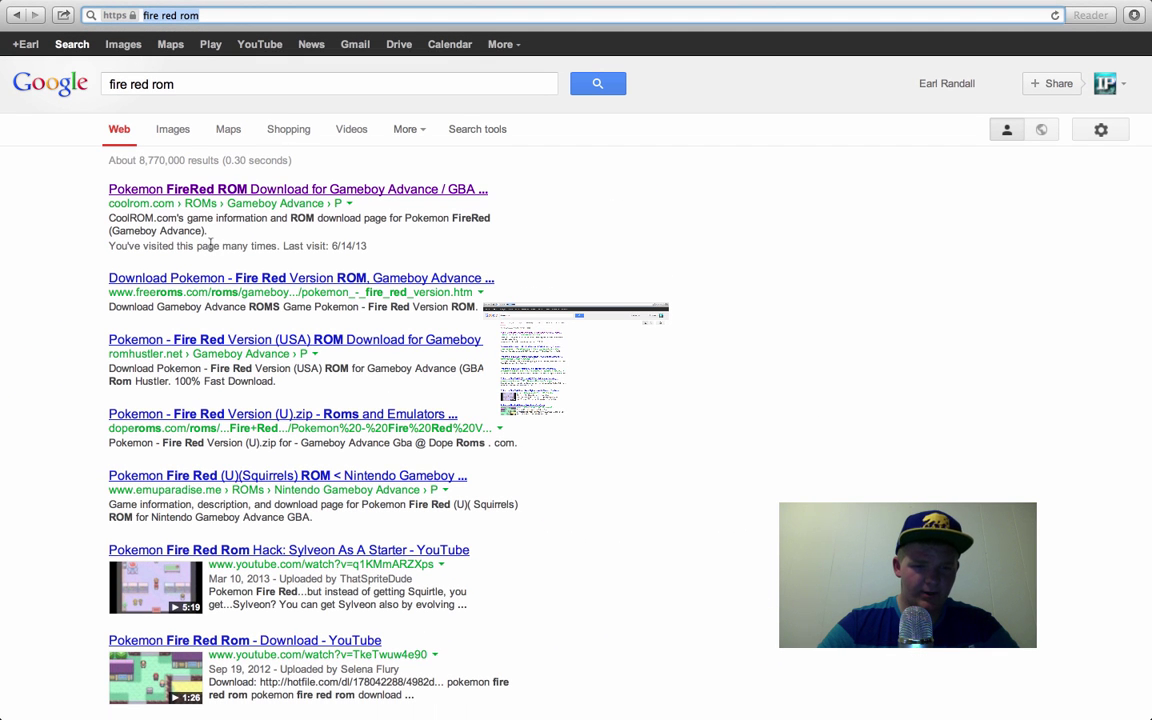
click(205, 187)
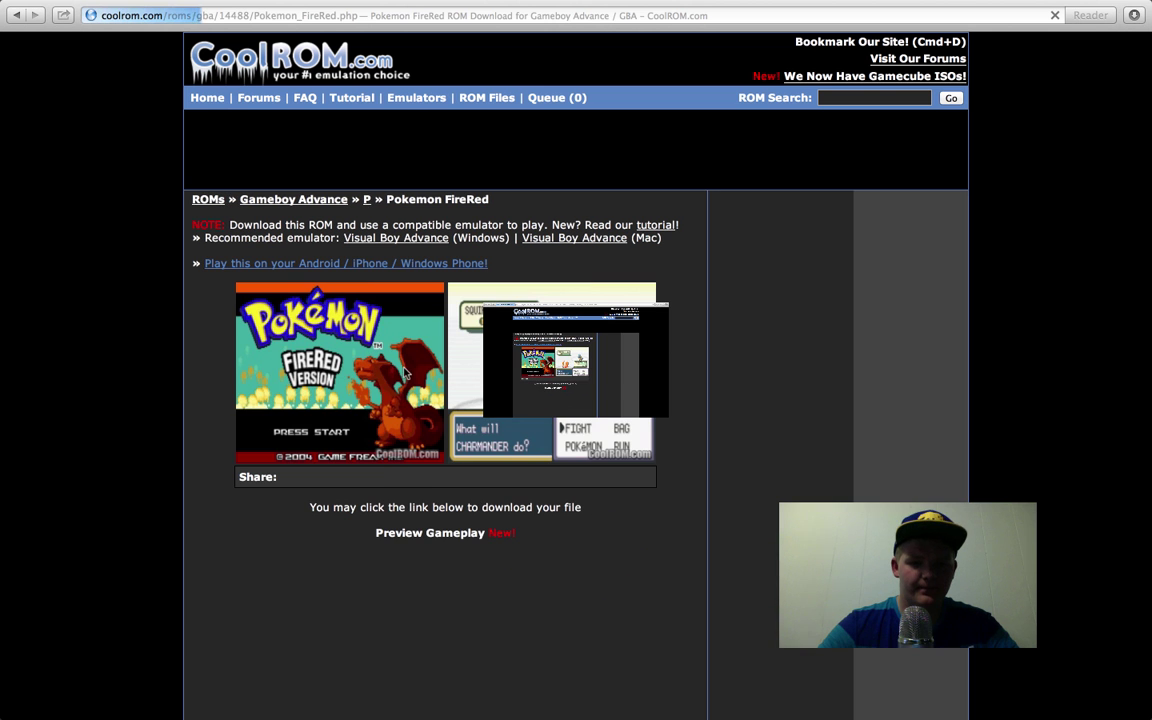
- Download Pokemon FireRed.zip from CoolROM and close the download tab
scroll(424, 560, down, 10)
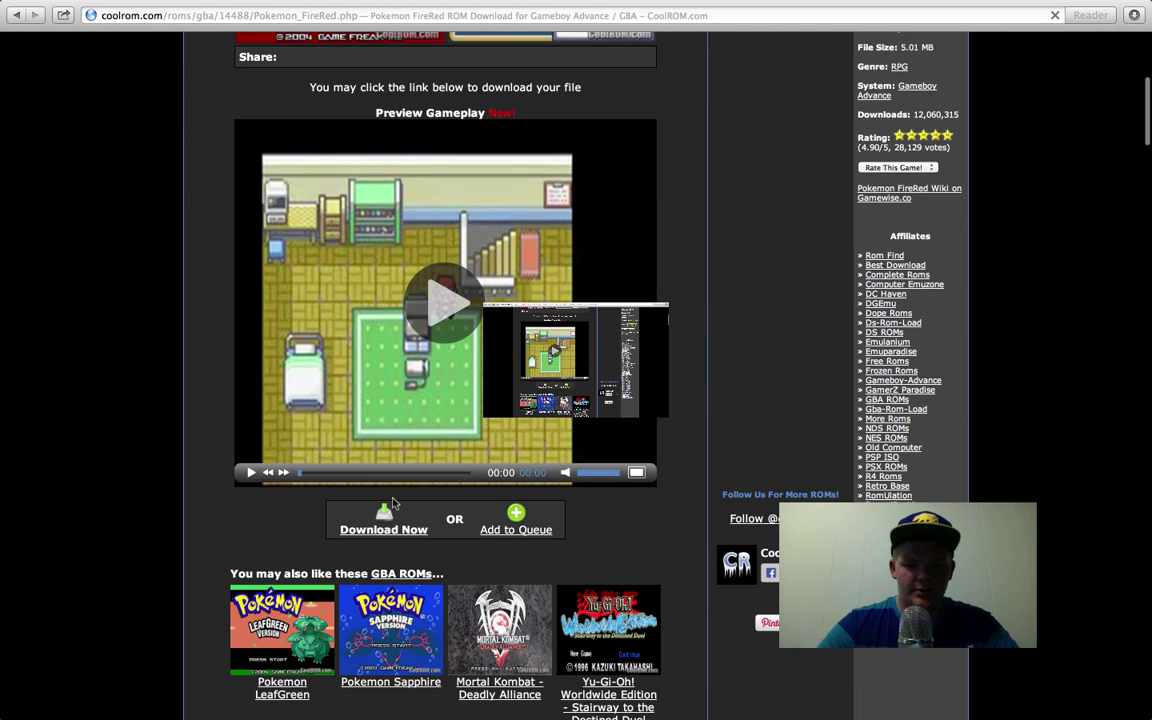
click(383, 530)
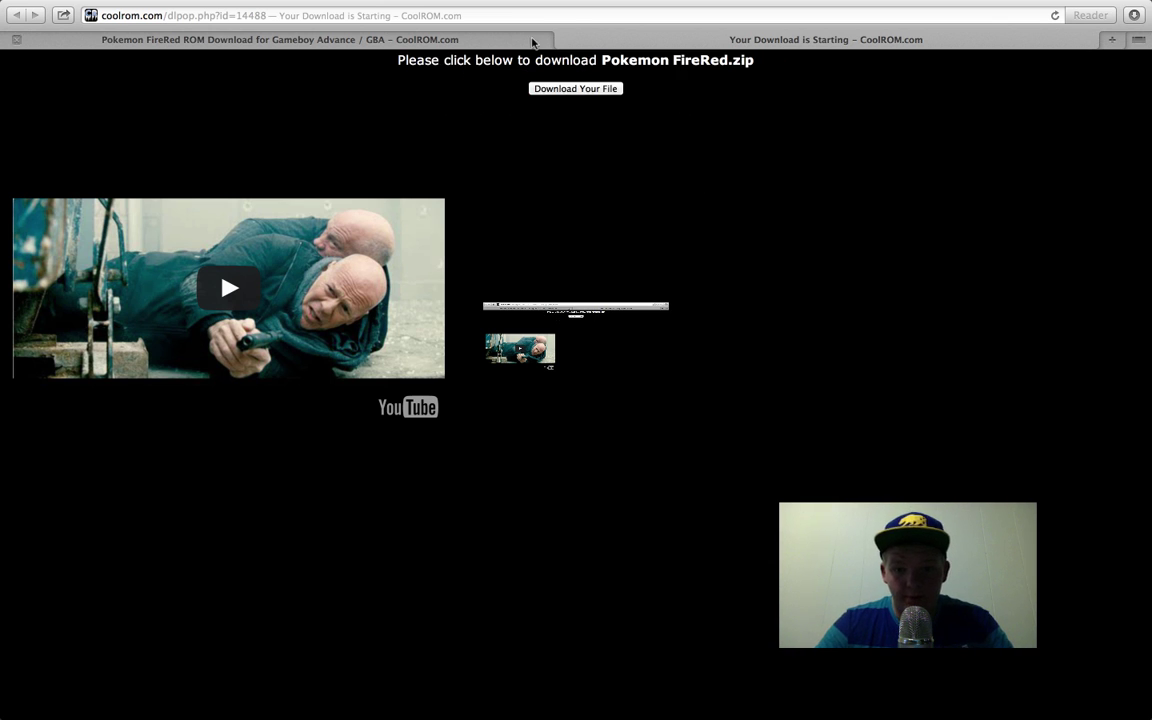
click(552, 90)
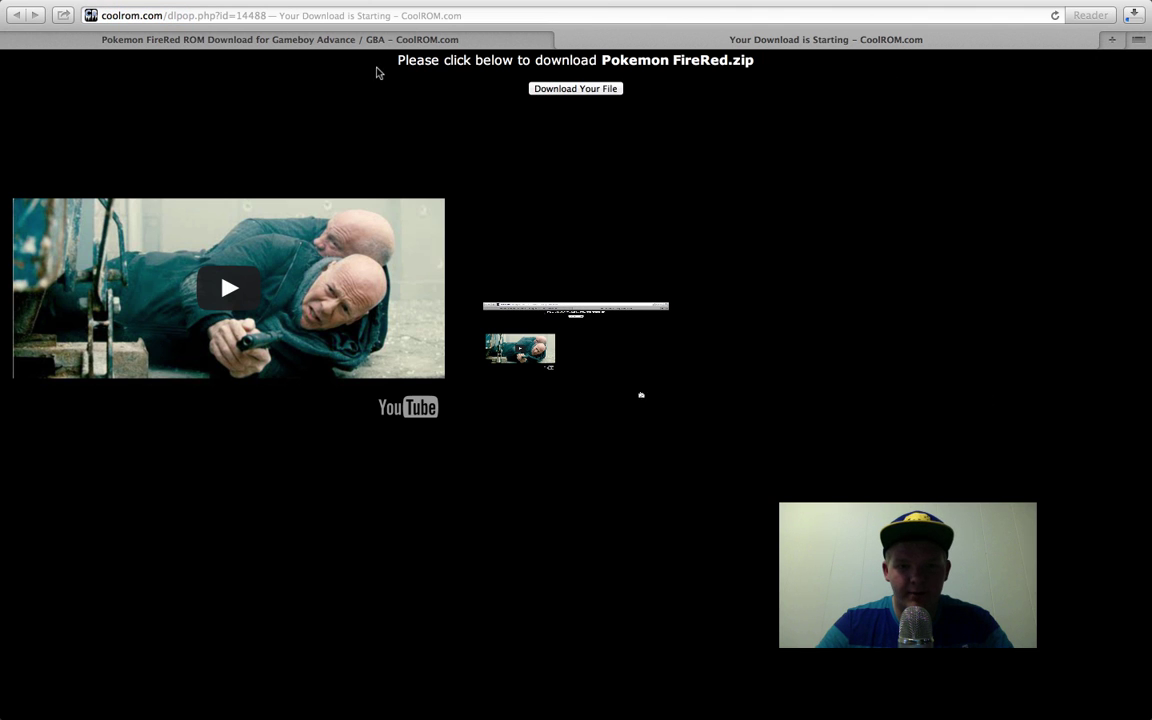
click(563, 40)
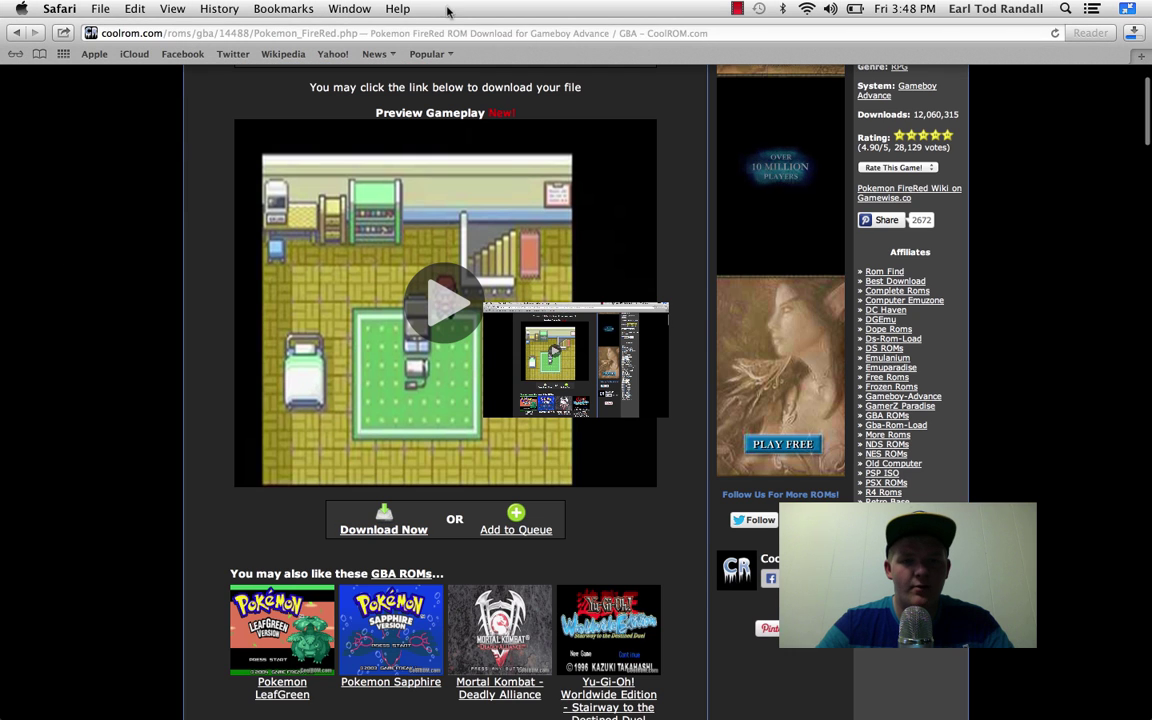
- Search Google for 'soul silver rom' and open the CoolROM Pokemon SoulSilver page
click(442, 33)
text(sou)
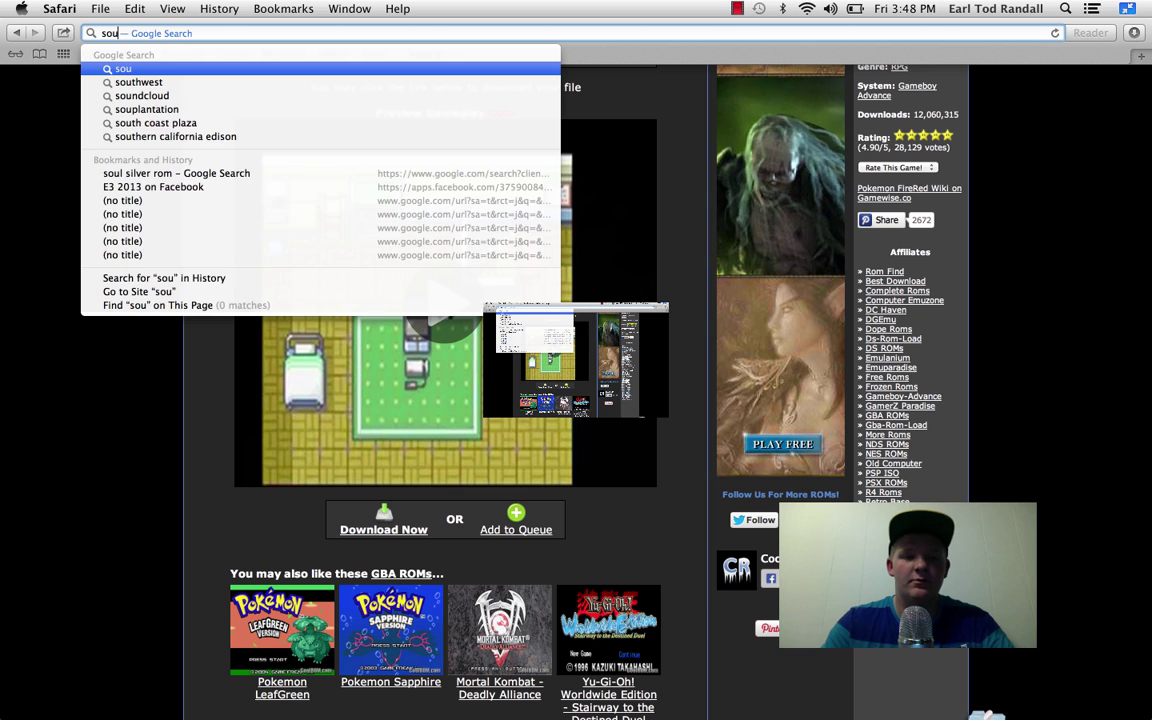
text(l silver rom)
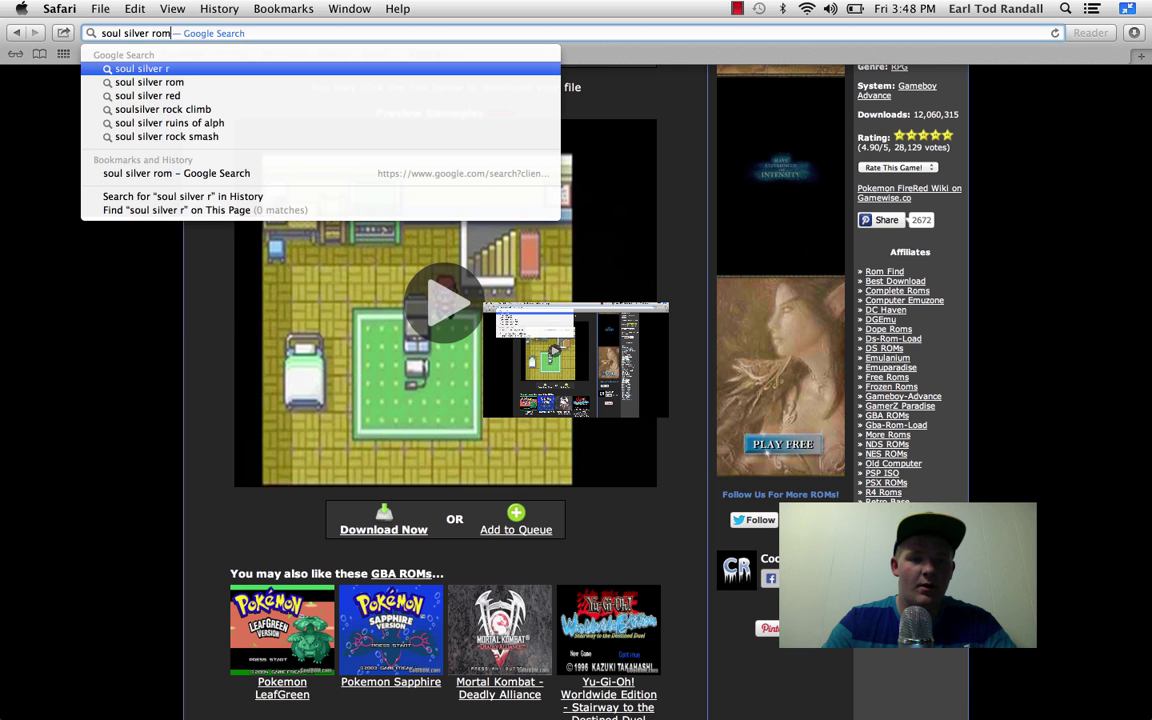
key(Return)
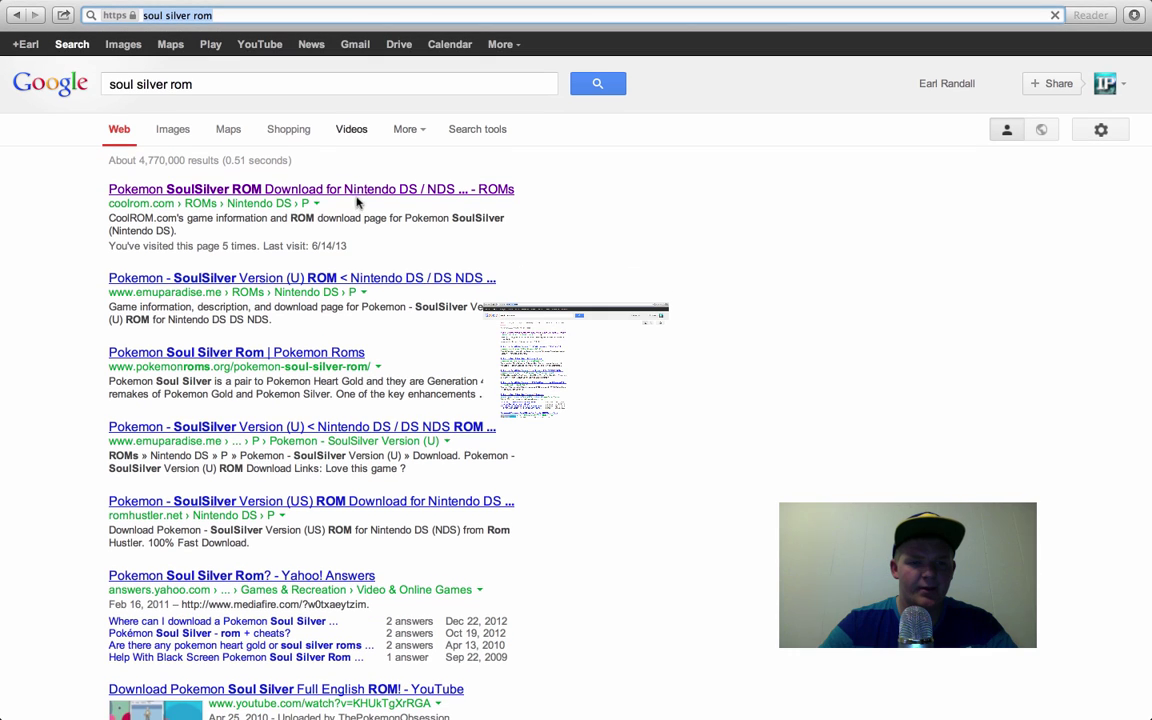
click(283, 190)
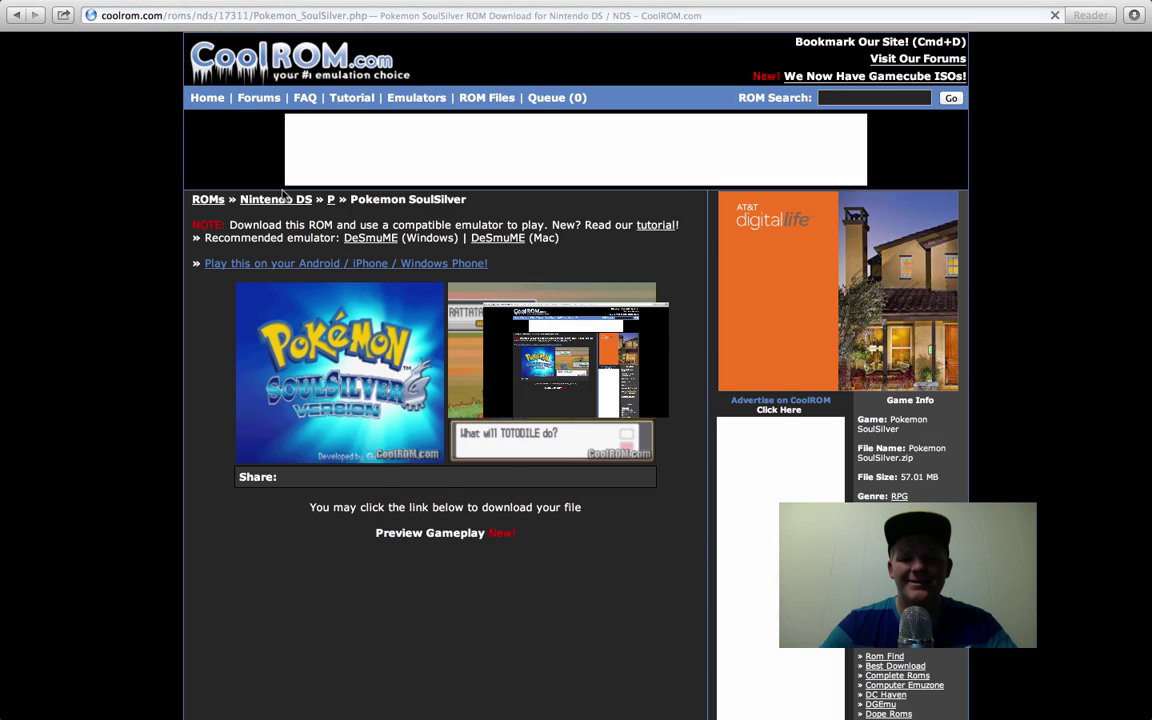
- Choose Download Now, then Download Your File for Pokemon SoulSilver.zip
scroll(283, 195, down, 10)
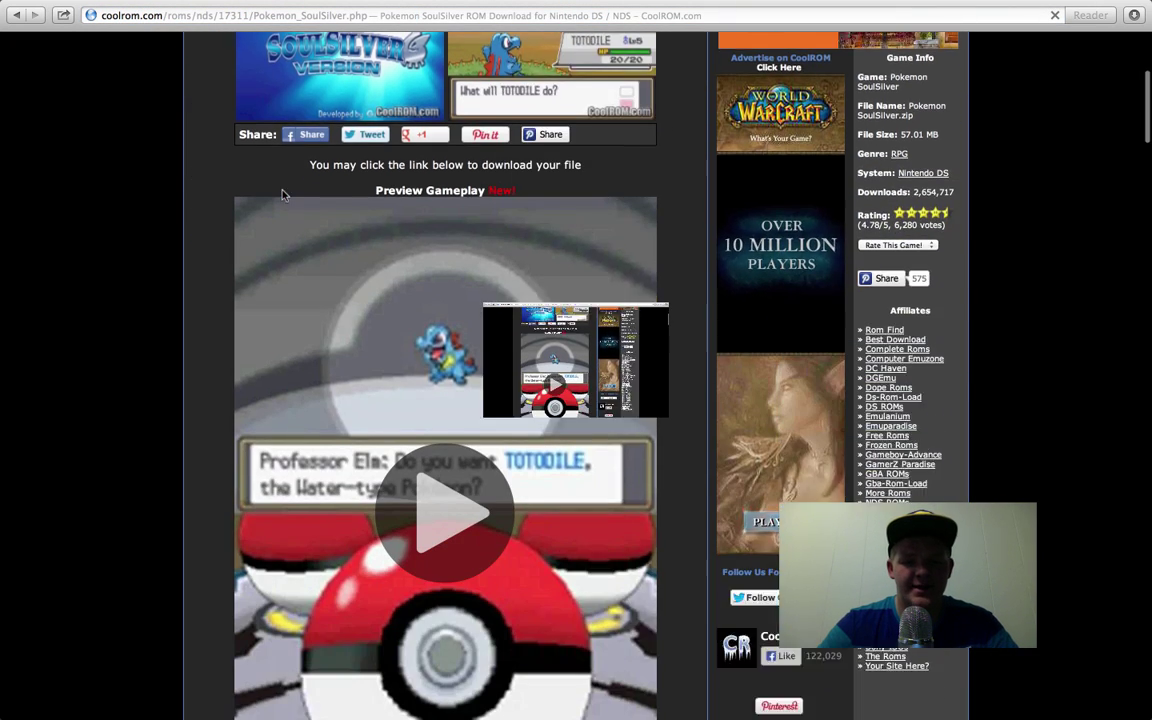
scroll(305, 318, down, 2)
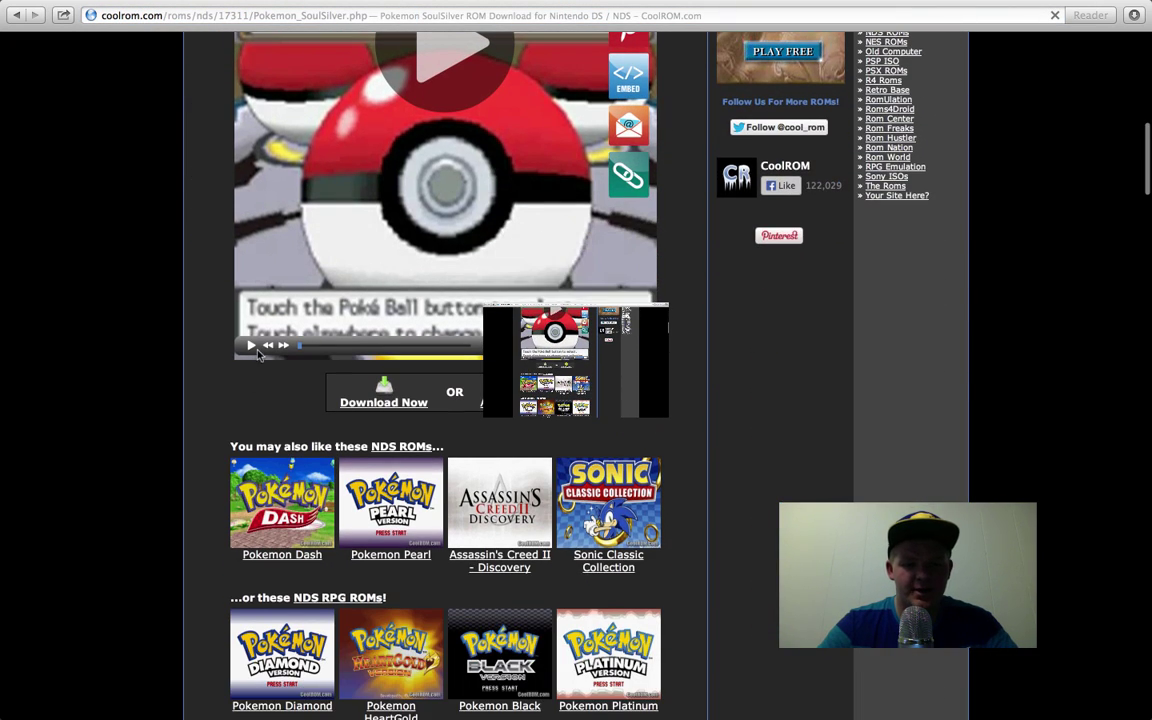
click(369, 404)
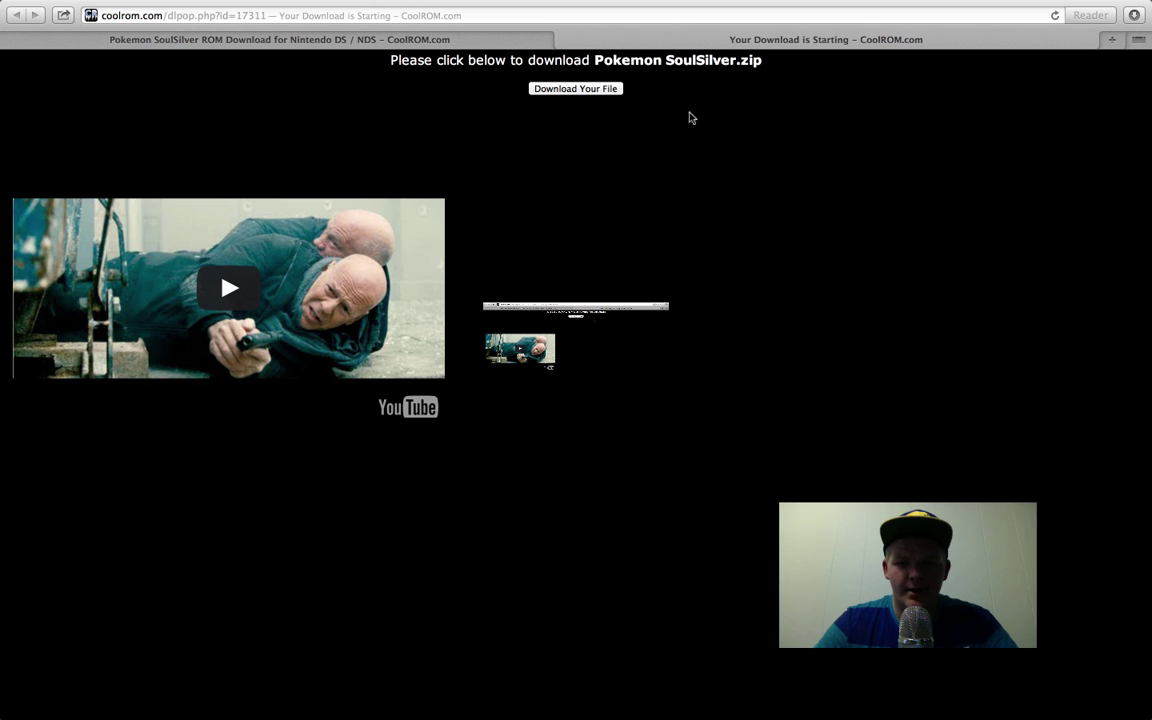
click(555, 88)
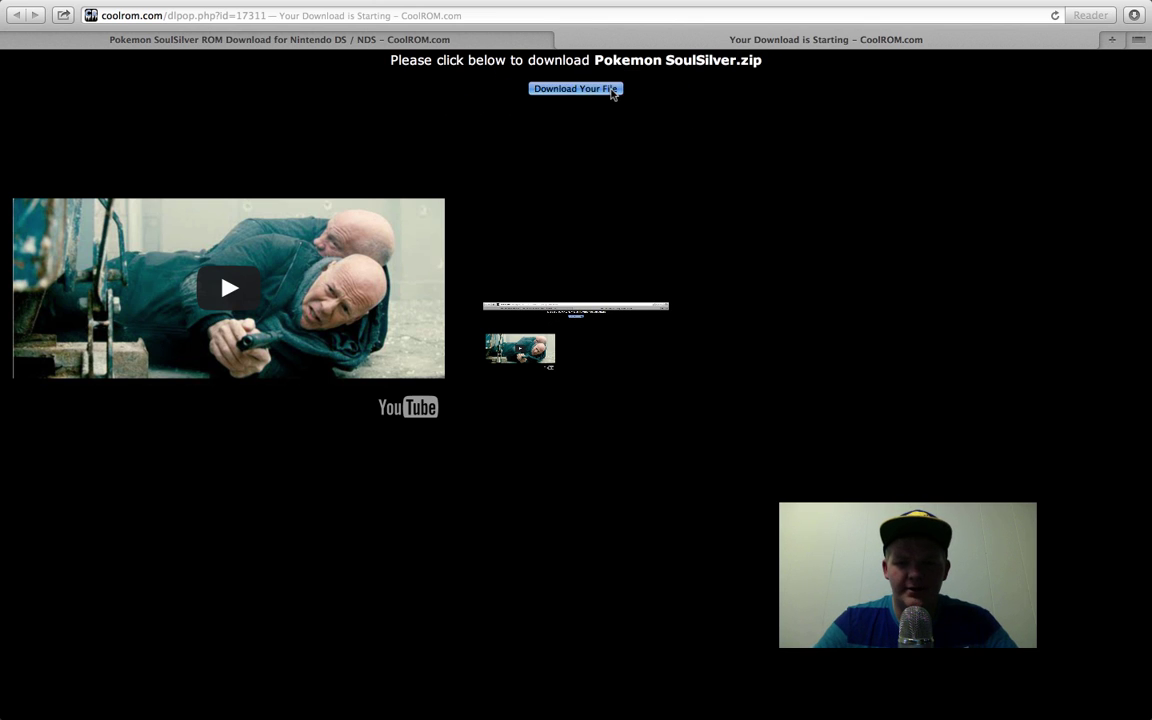
- Close the download tab and check that Pokemon SoulSilver.zip (59.8 MB) appears in Safari's downloads list
click(563, 41)
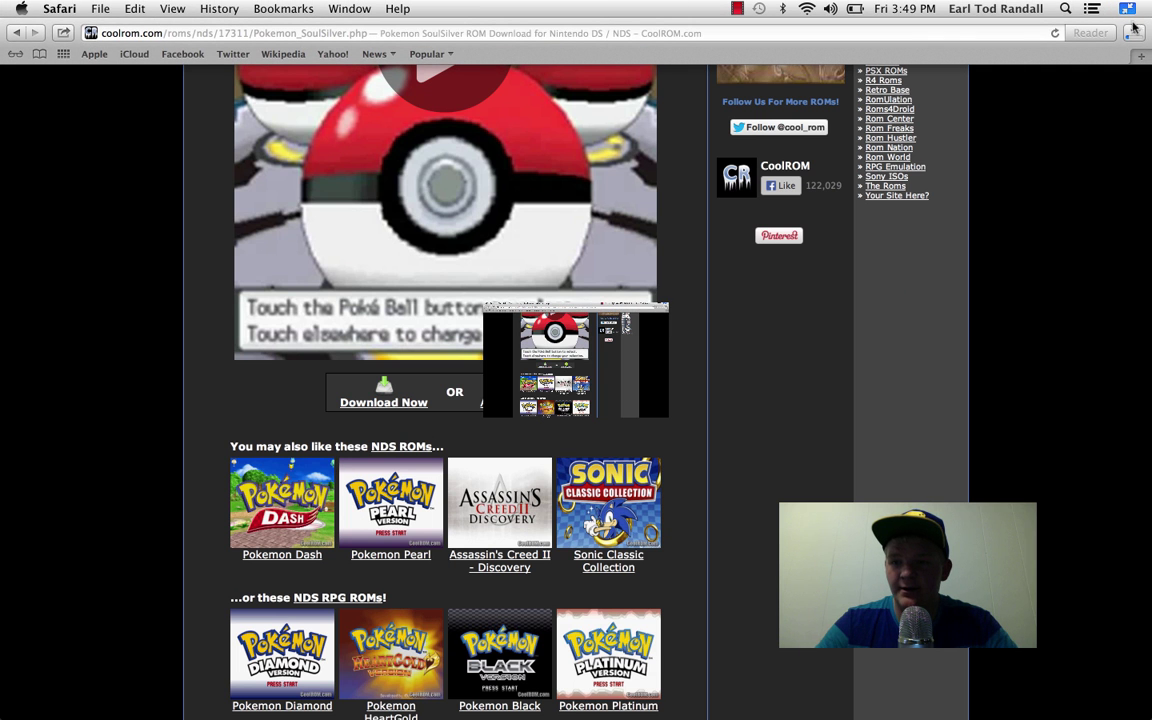
click(1133, 33)
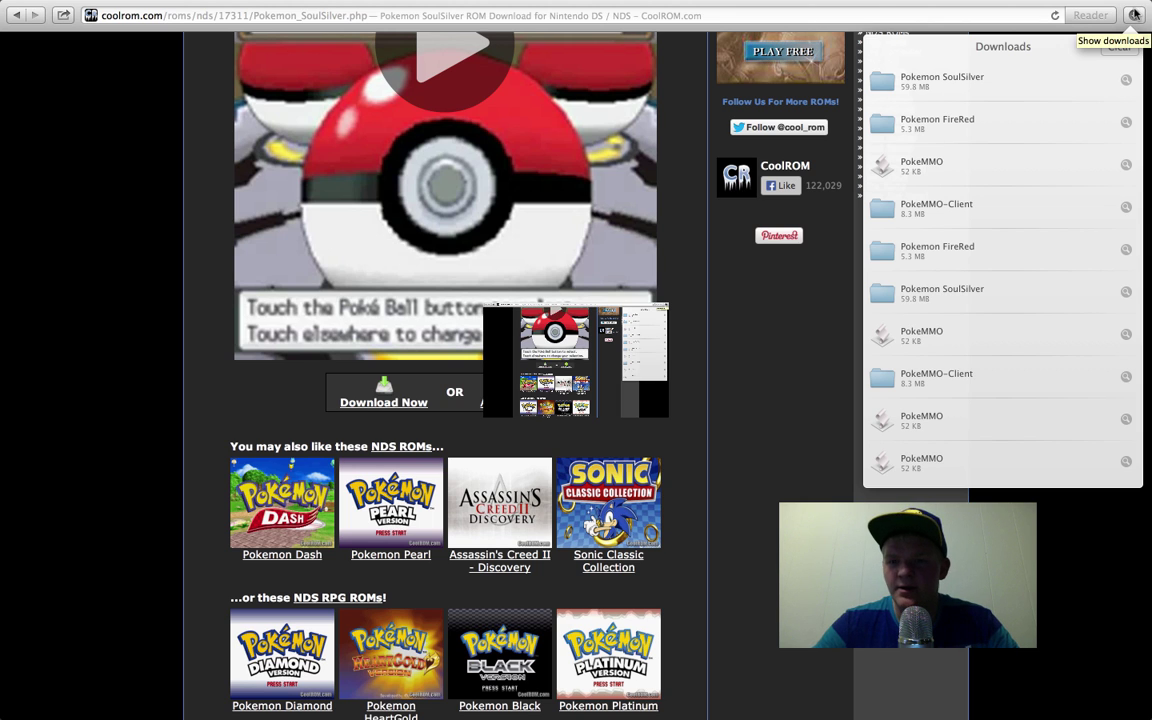
click(1135, 14)
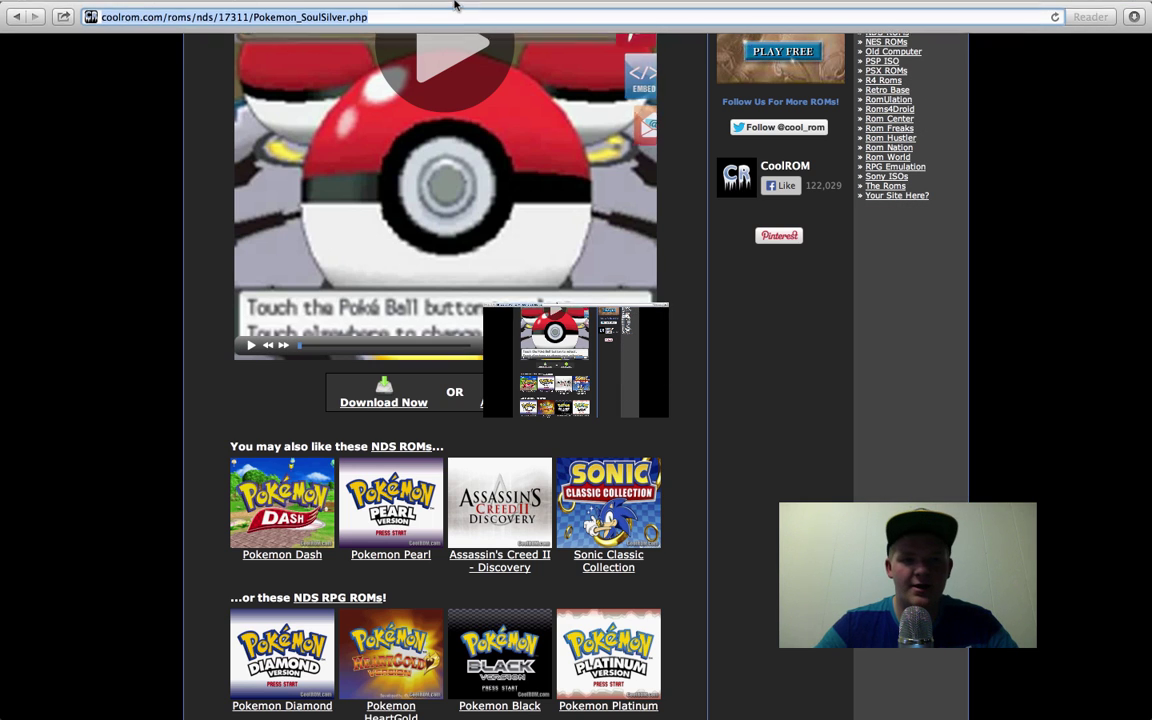
- Exit full screen, close Safari, and drag Pokemon SoulSilver from the Downloads stack to the desktop
click(1127, 8)
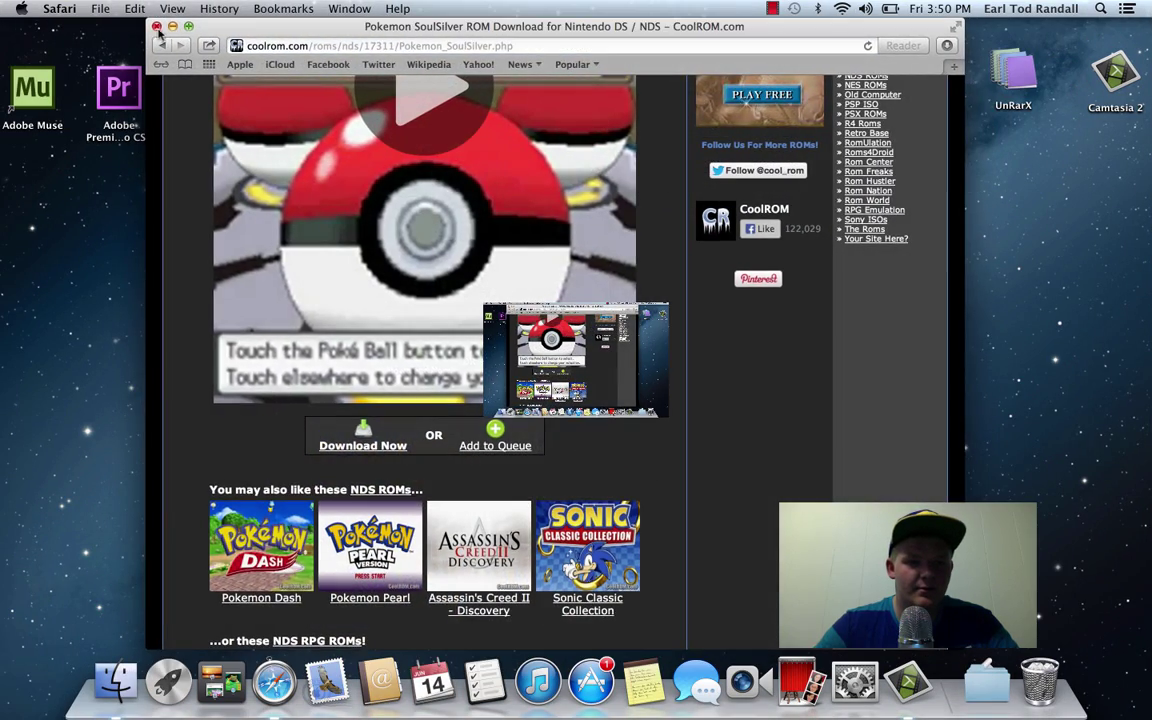
click(156, 27)
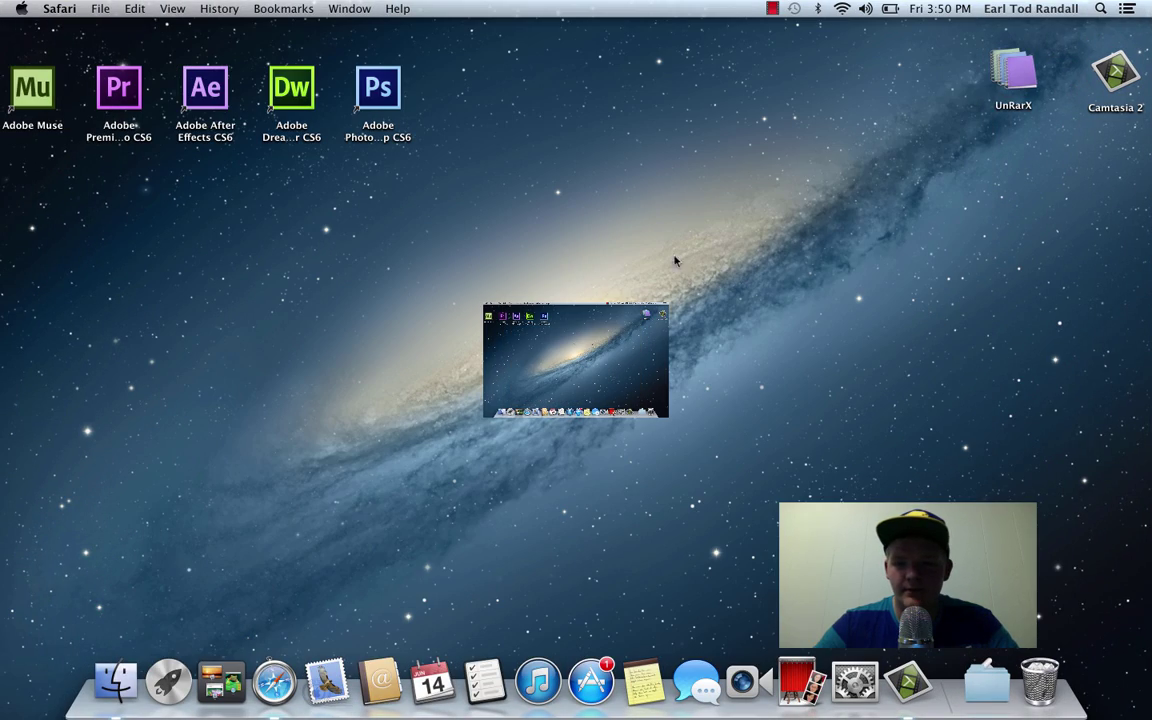
click(985, 668)
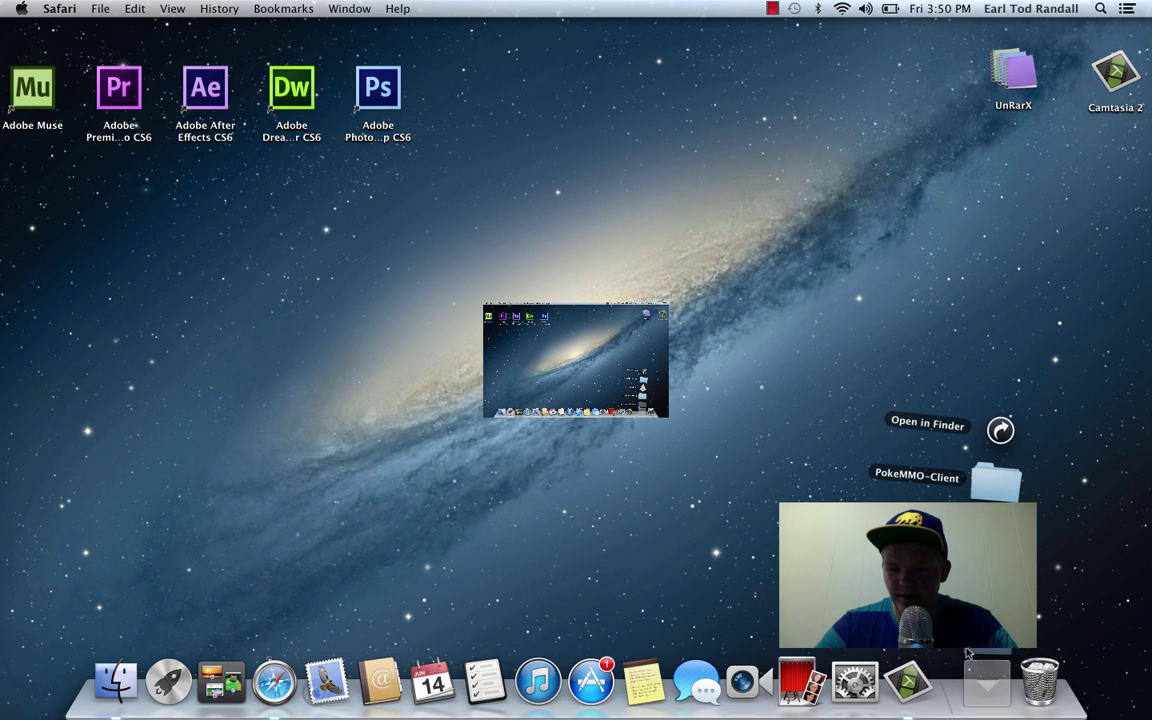
drag(968, 653, 720, 430)
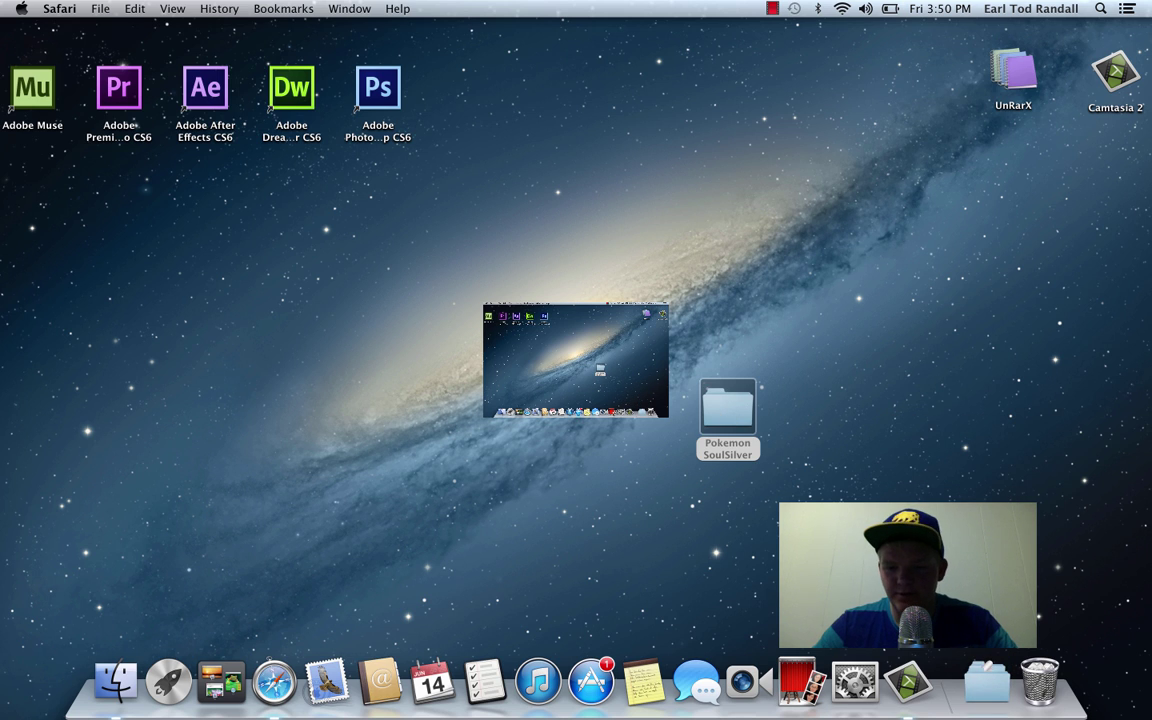
- Drag Pokemon FireRed, the PokeMMO launcher and PokeMMO-Client from Downloads onto the desktop
click(1002, 696)
drag(1002, 652, 843, 400)
drag(980, 660, 995, 300)
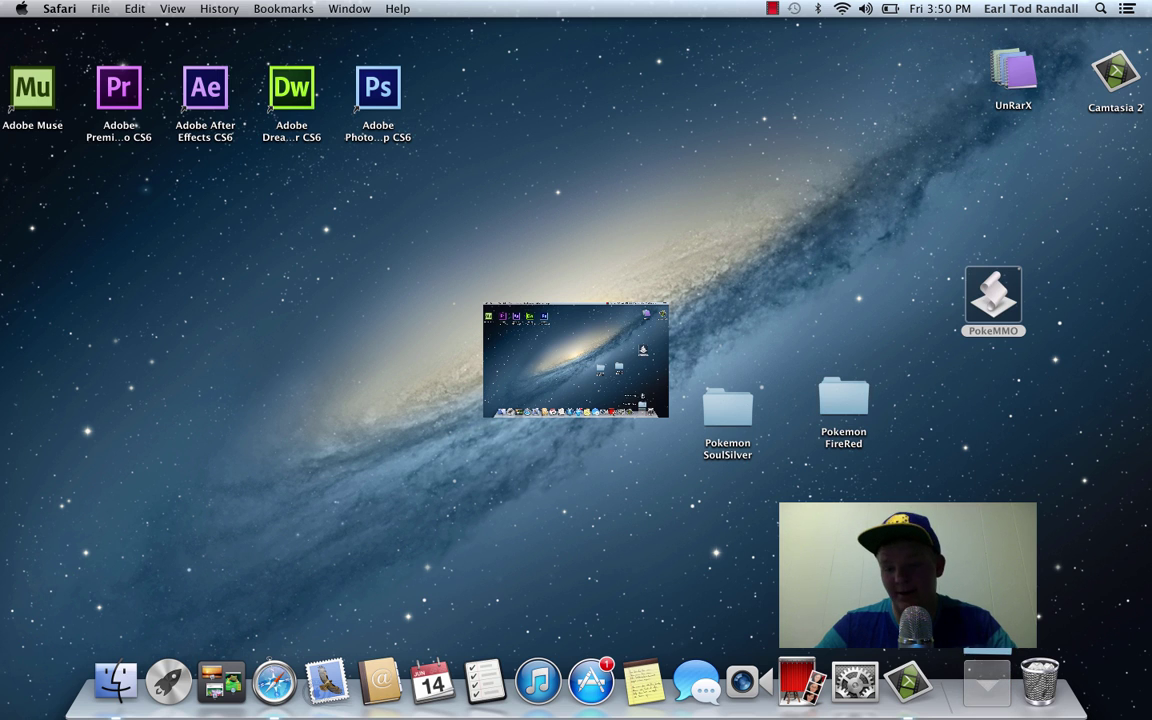
drag(988, 688, 855, 255)
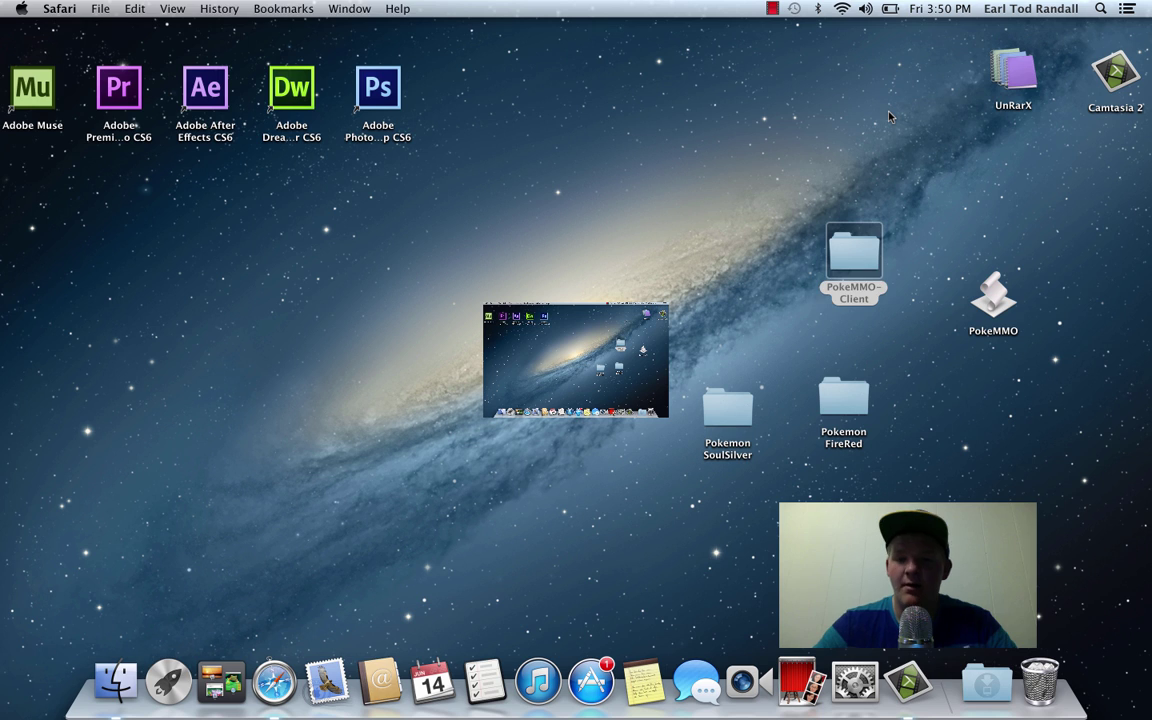
click(908, 312)
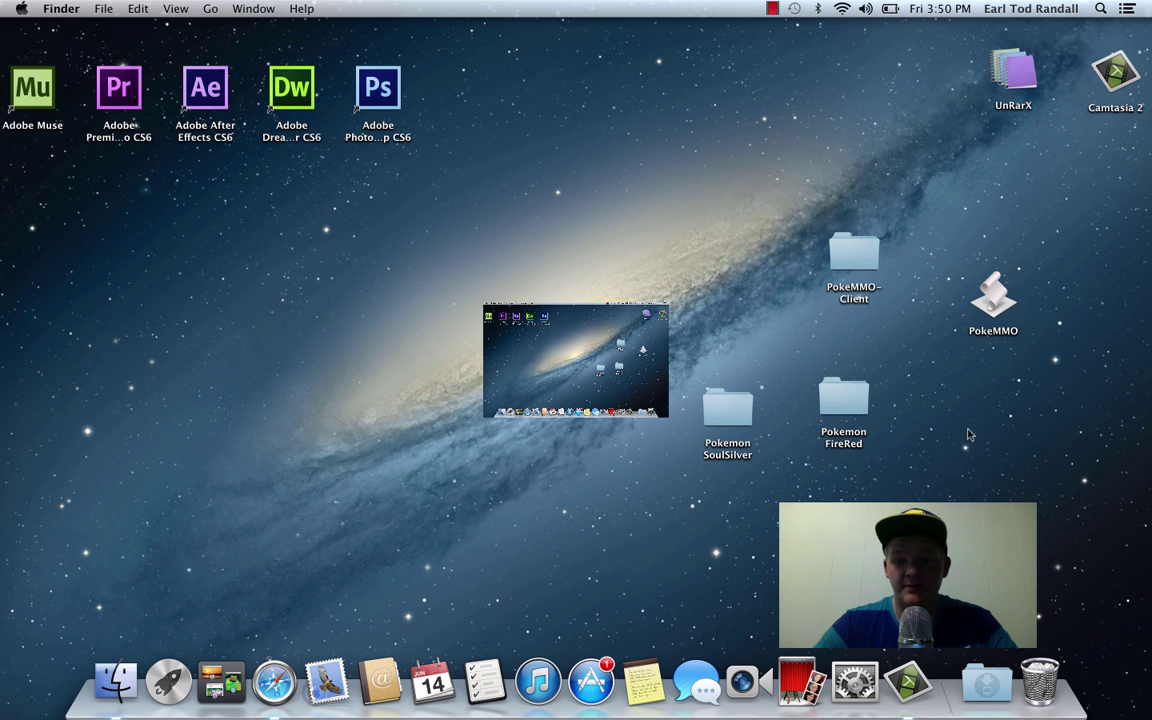
drag(596, 425, 1146, 413)
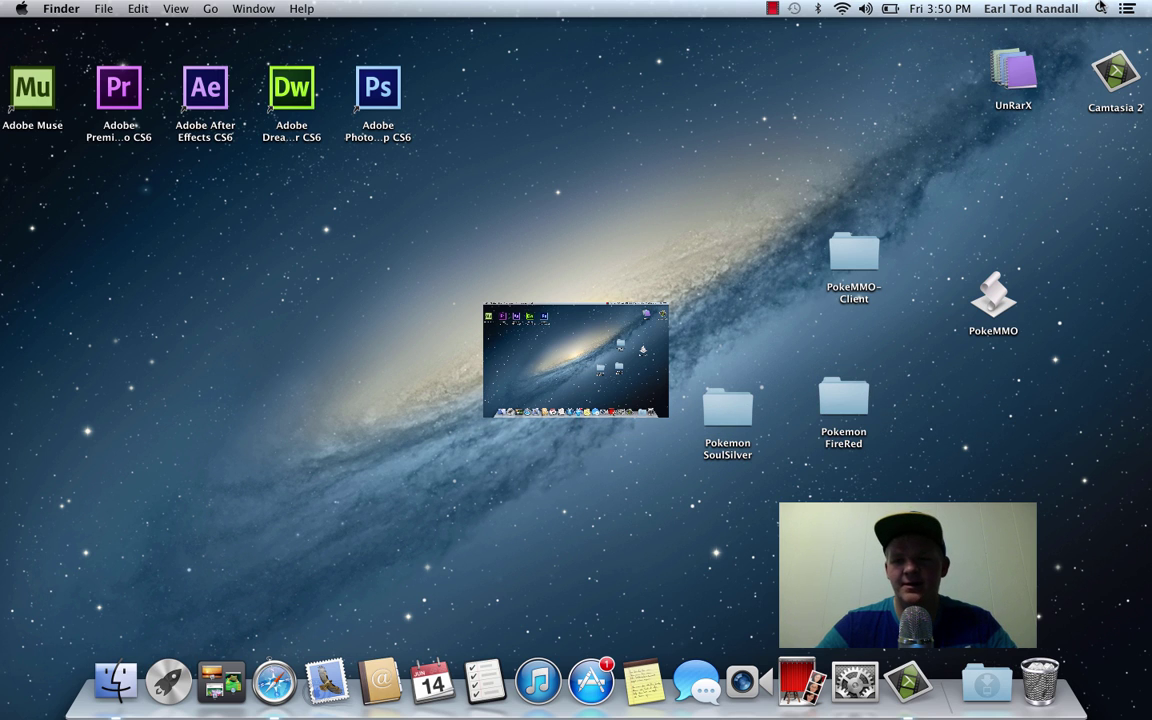
- Unlock Security & Privacy's General pane with the admin password, keep 'Anywhere' allowed, and close System Preferences
click(855, 699)
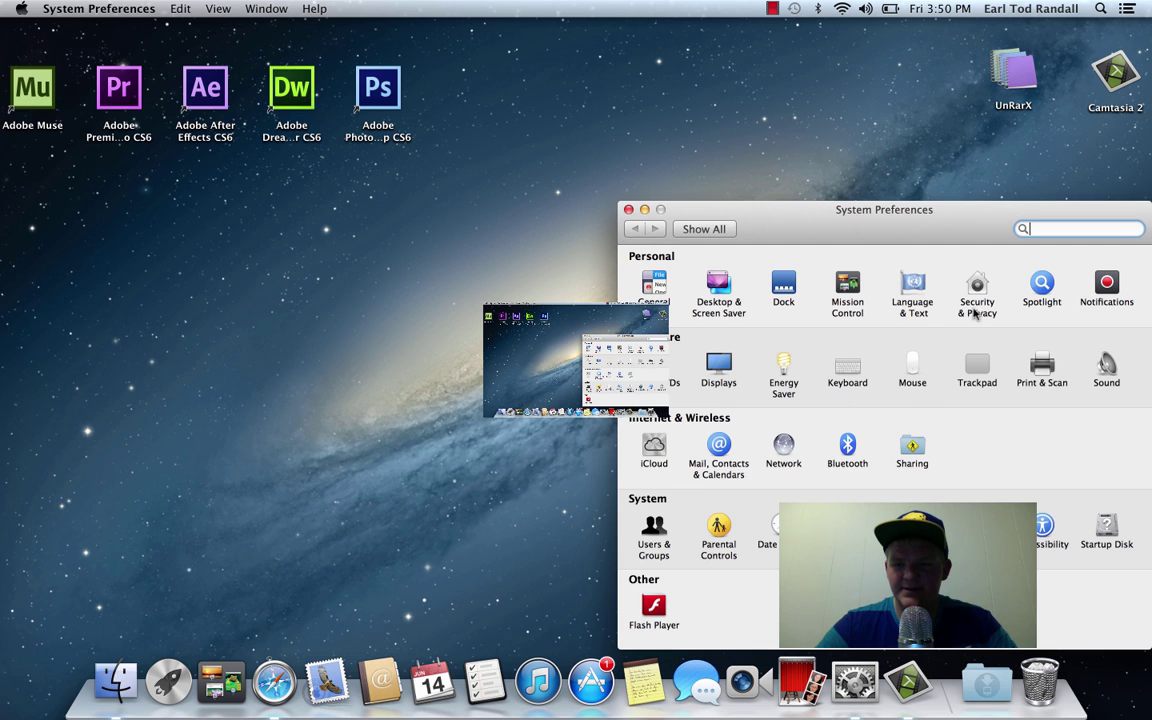
click(975, 310)
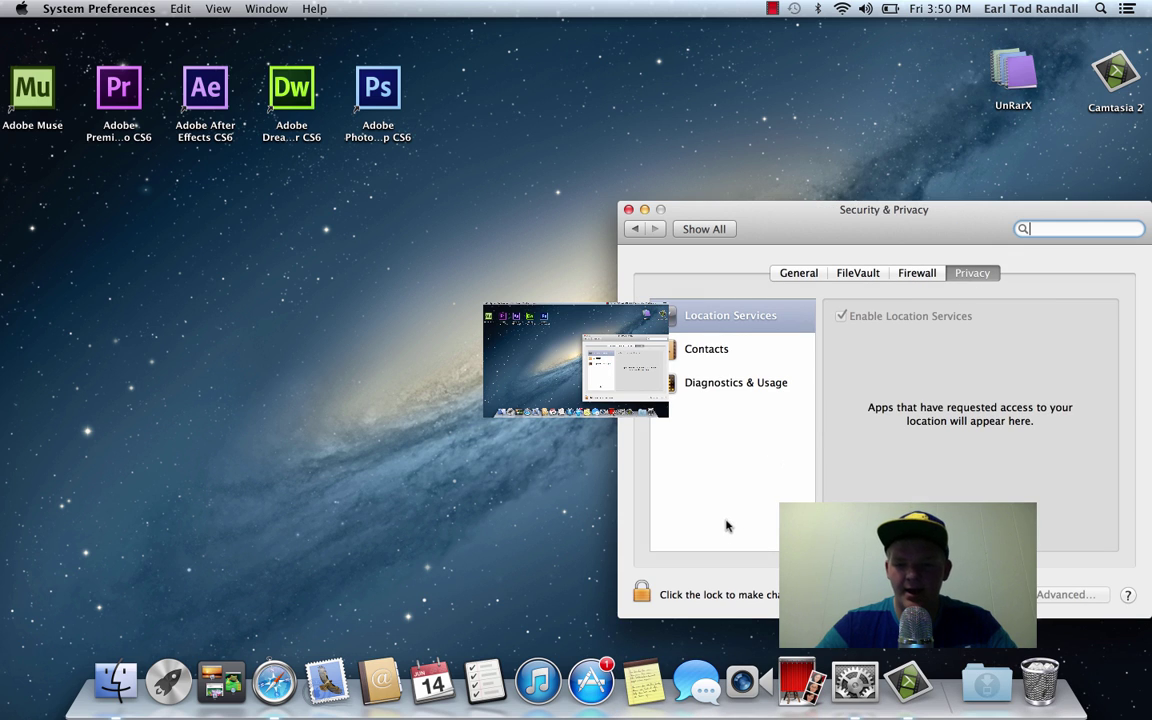
click(801, 273)
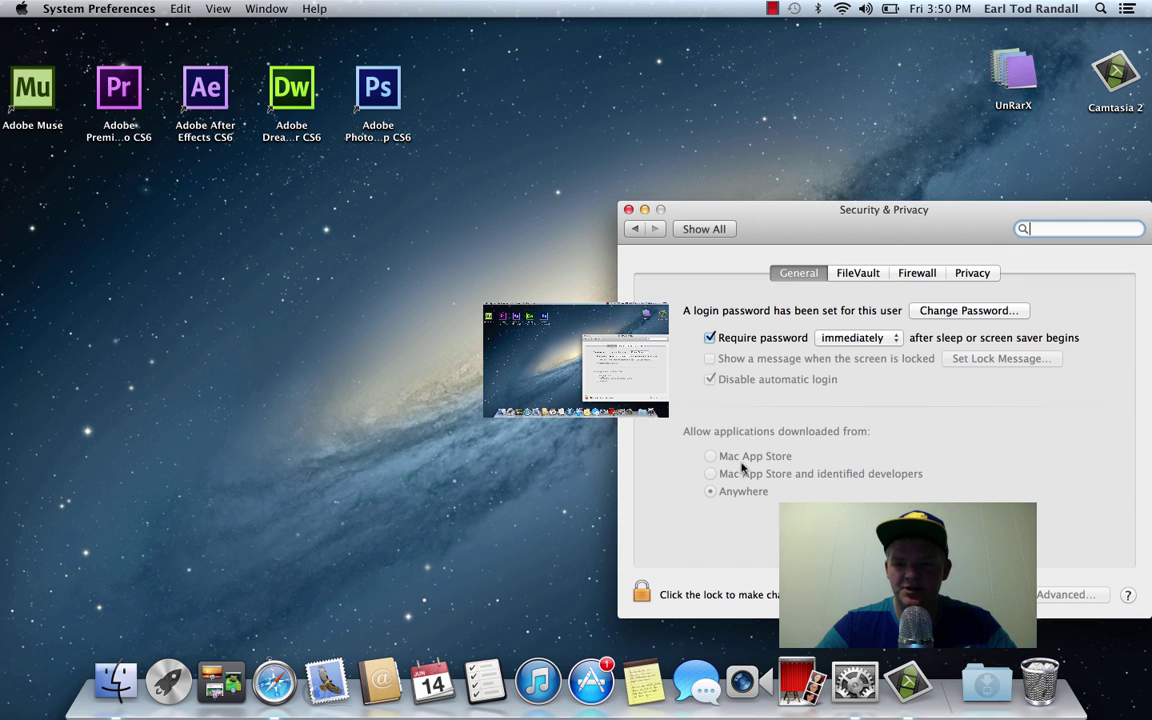
click(641, 593)
text(****)
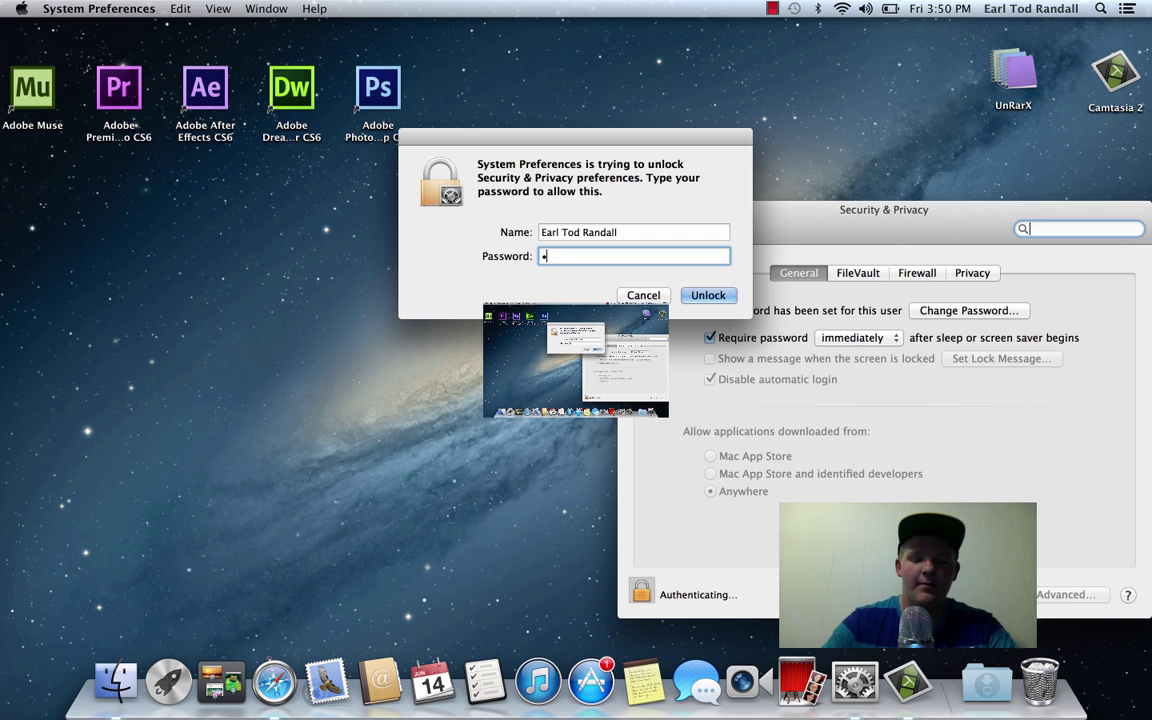
text(********)
key(Return)
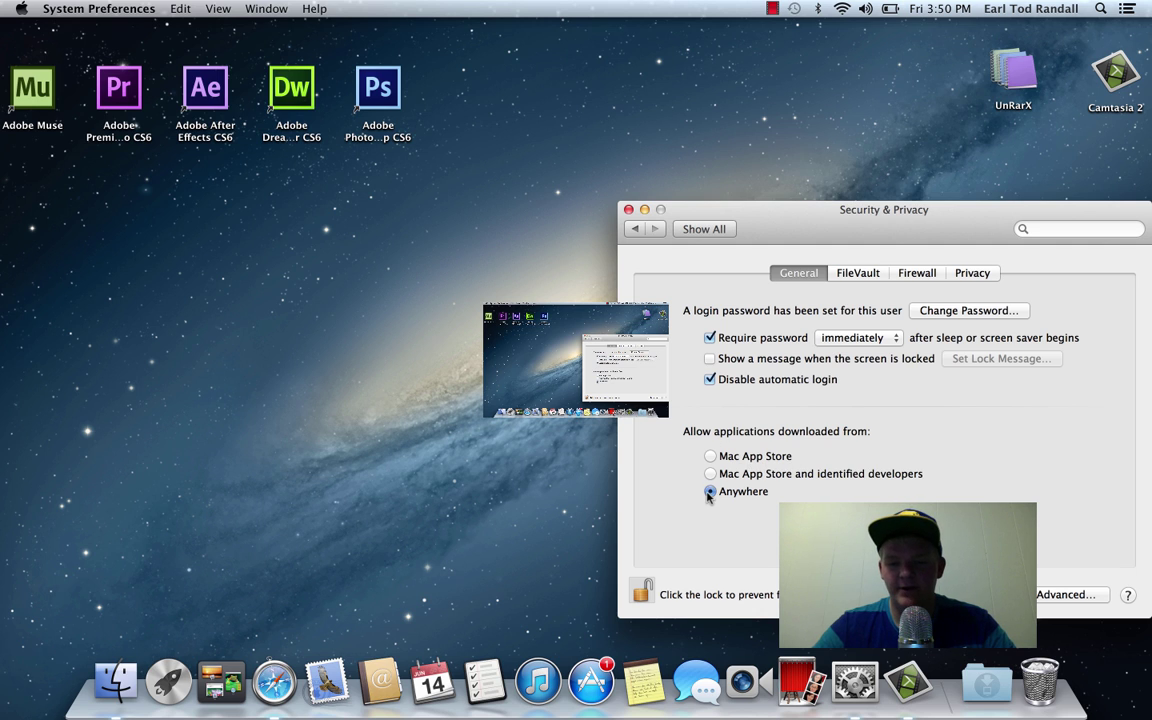
click(628, 209)
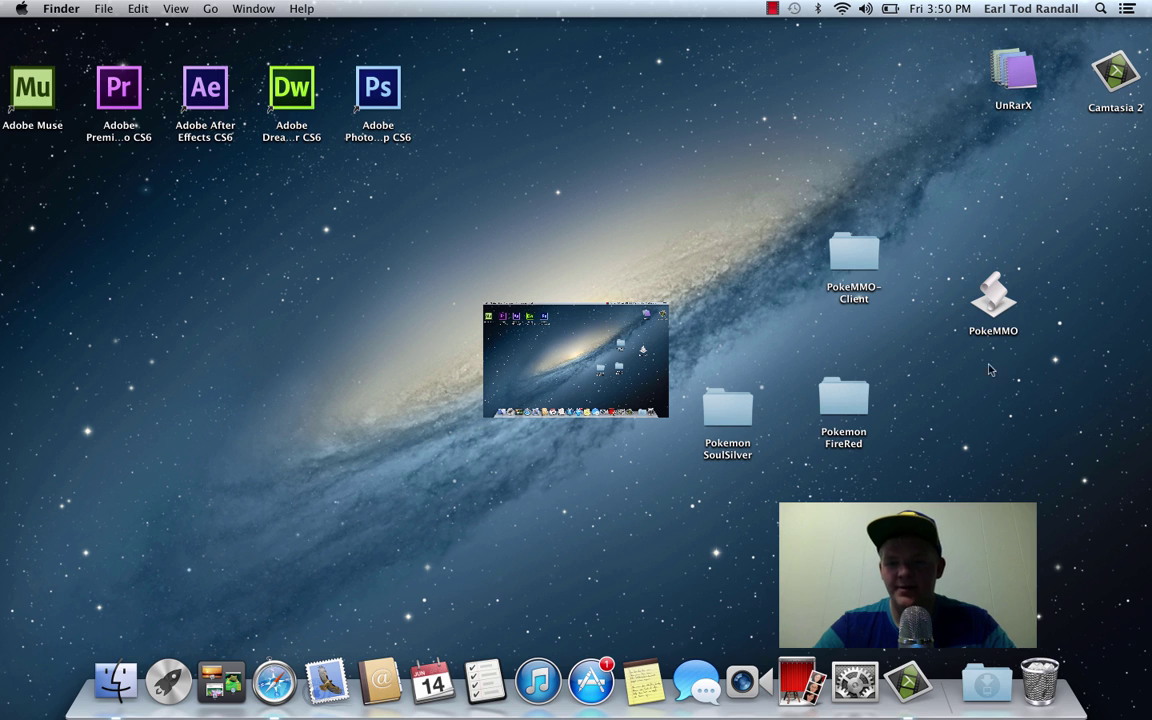
- Open the PokeMMO-Client folder and drag the PokeMMO app from the desktop into it
click(1003, 333)
drag(1003, 333, 725, 285)
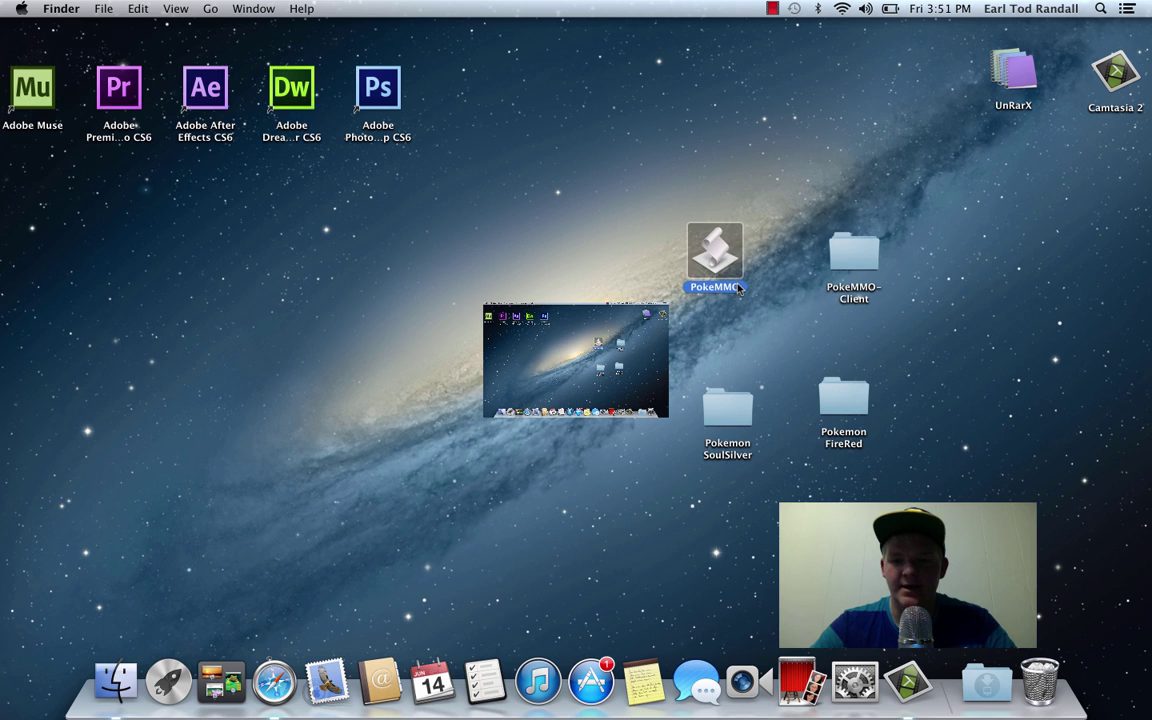
click(771, 154)
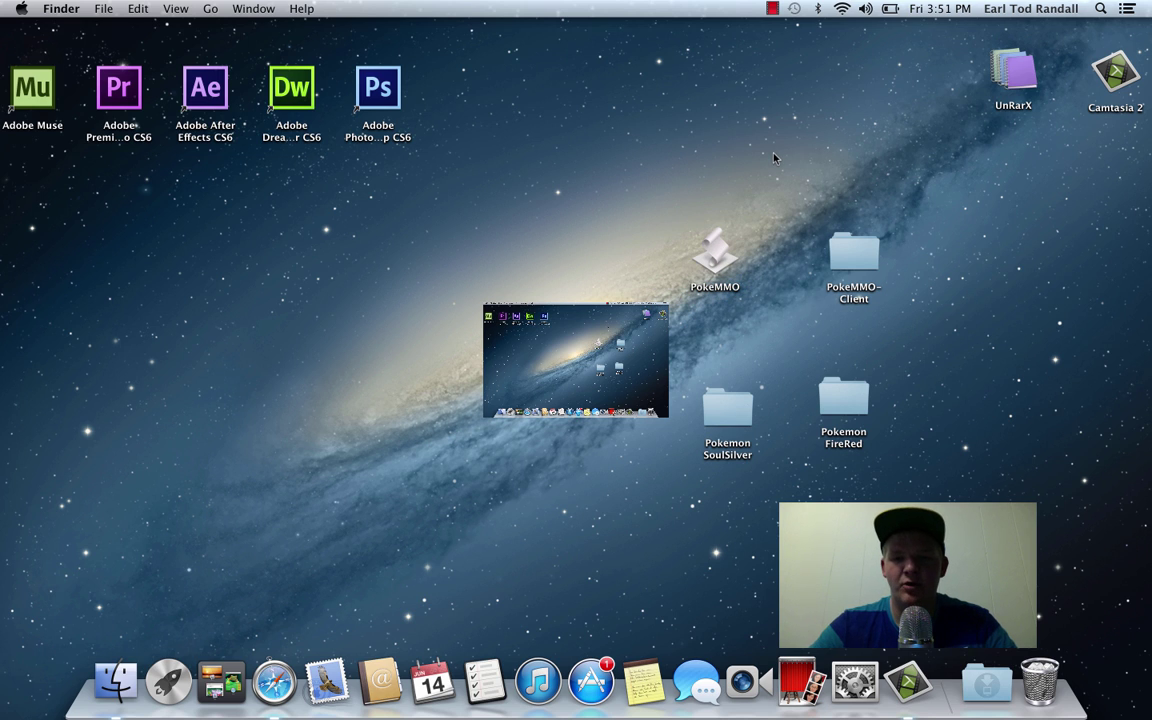
double_click(857, 261)
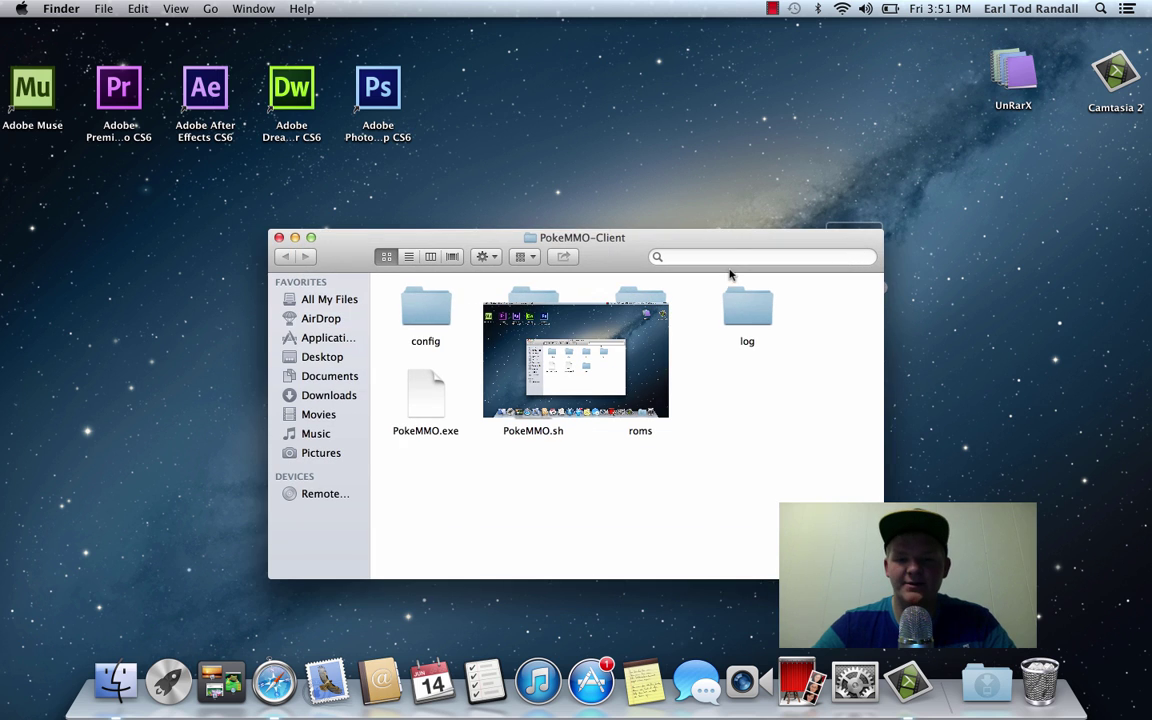
drag(738, 247, 491, 206)
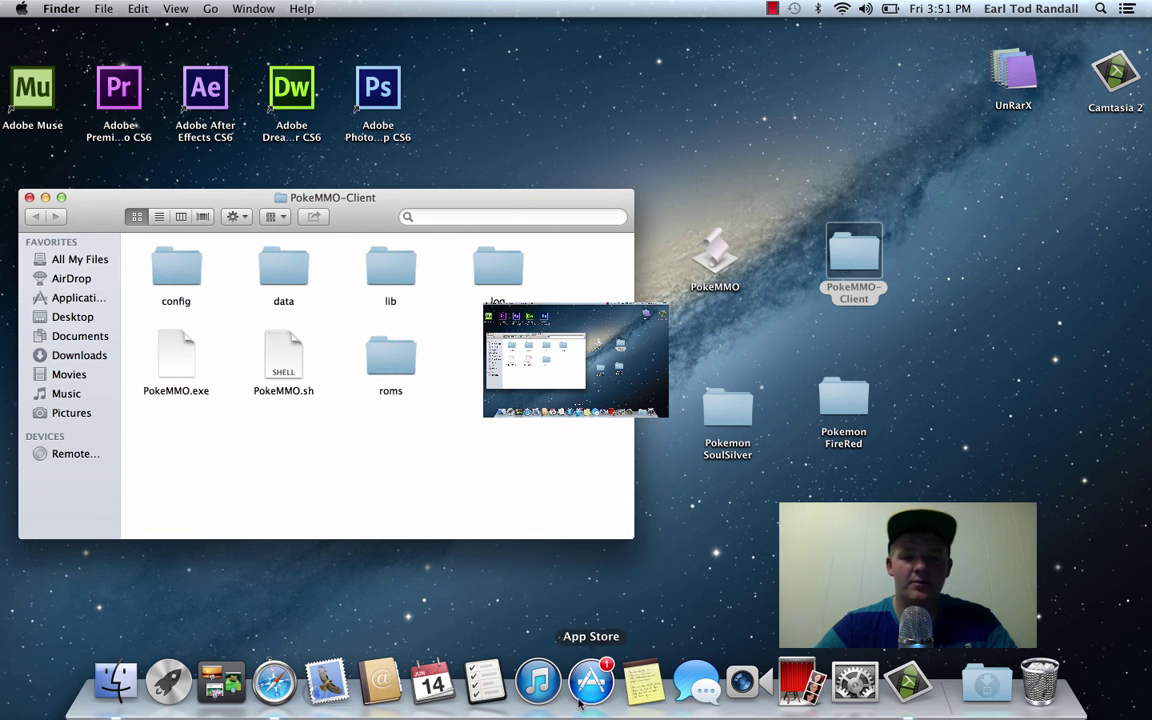
click(722, 290)
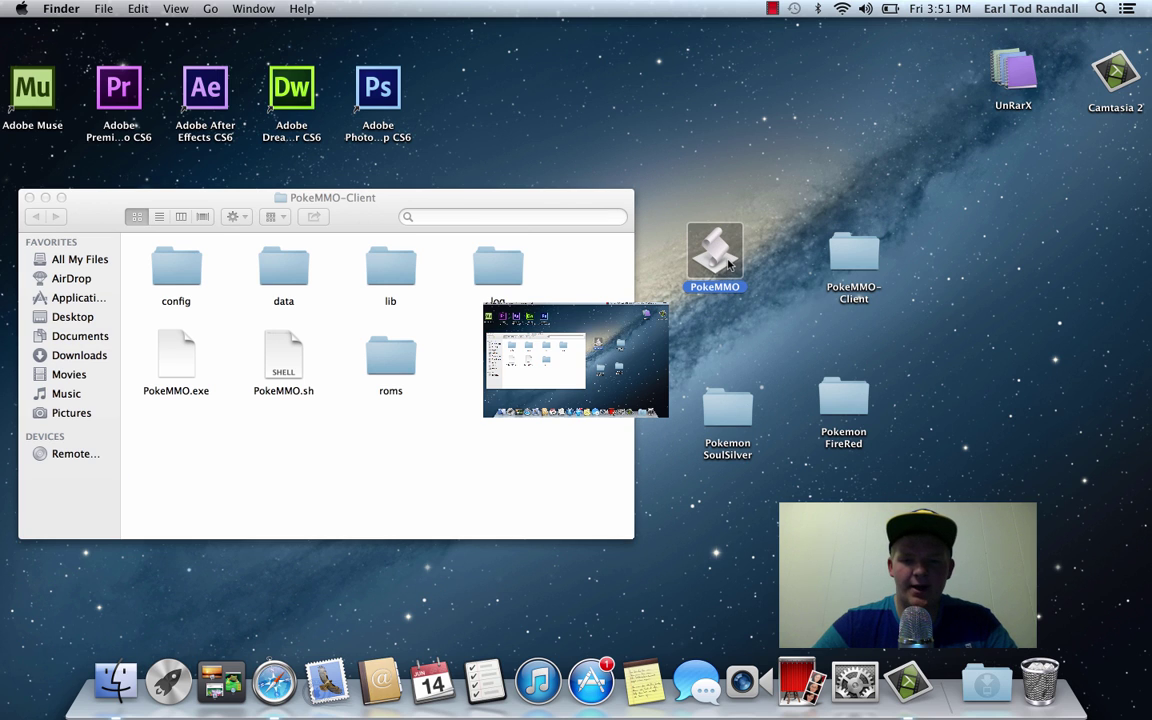
drag(729, 263, 185, 437)
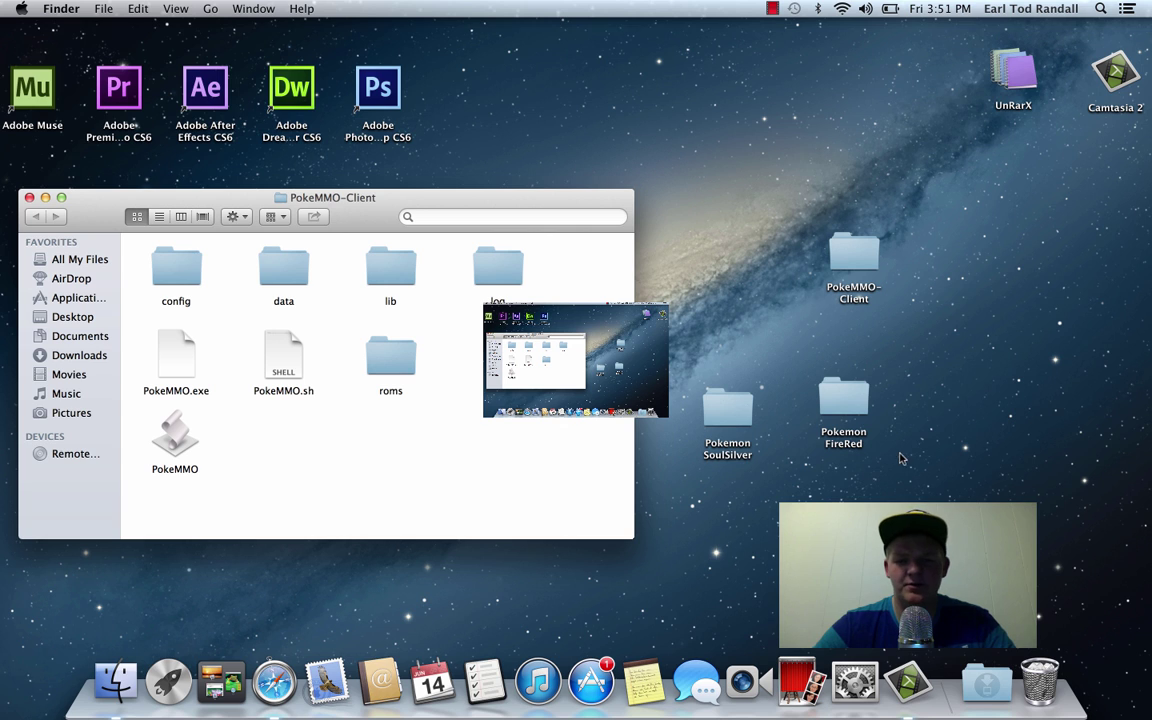
- Open roms and the Pokemon SoulSilver folder, move Pokemon SoulSilver.nds into roms, and close that folder
drag(843, 400, 796, 408)
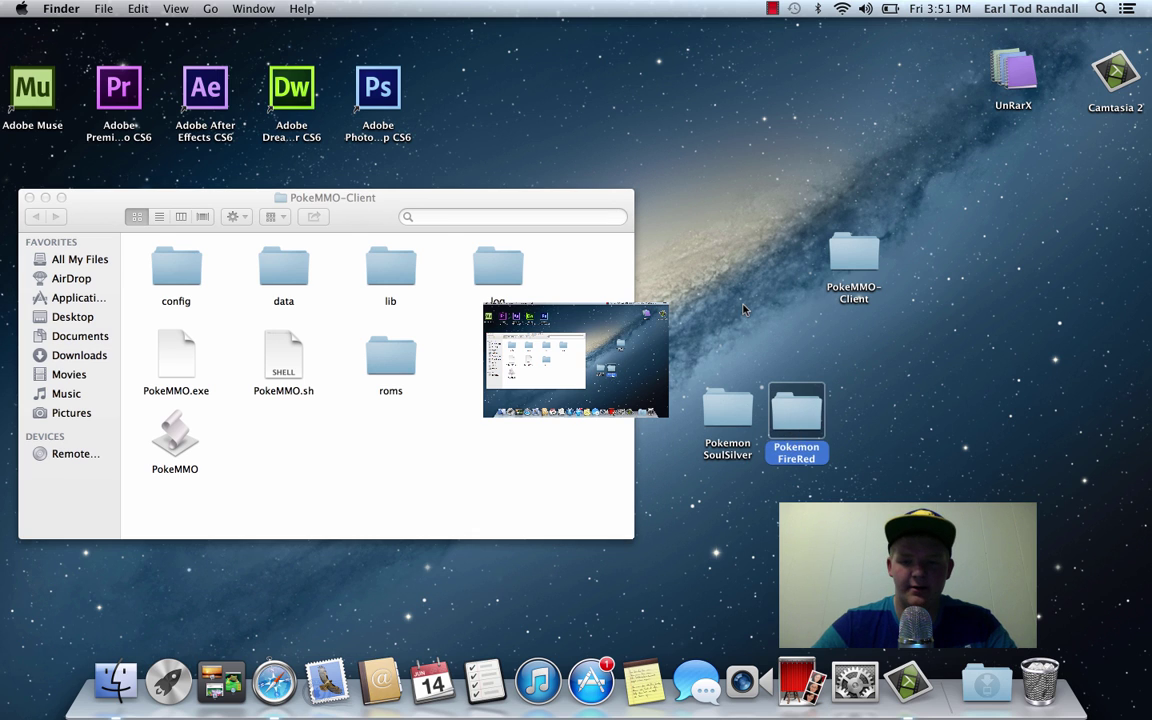
double_click(381, 353)
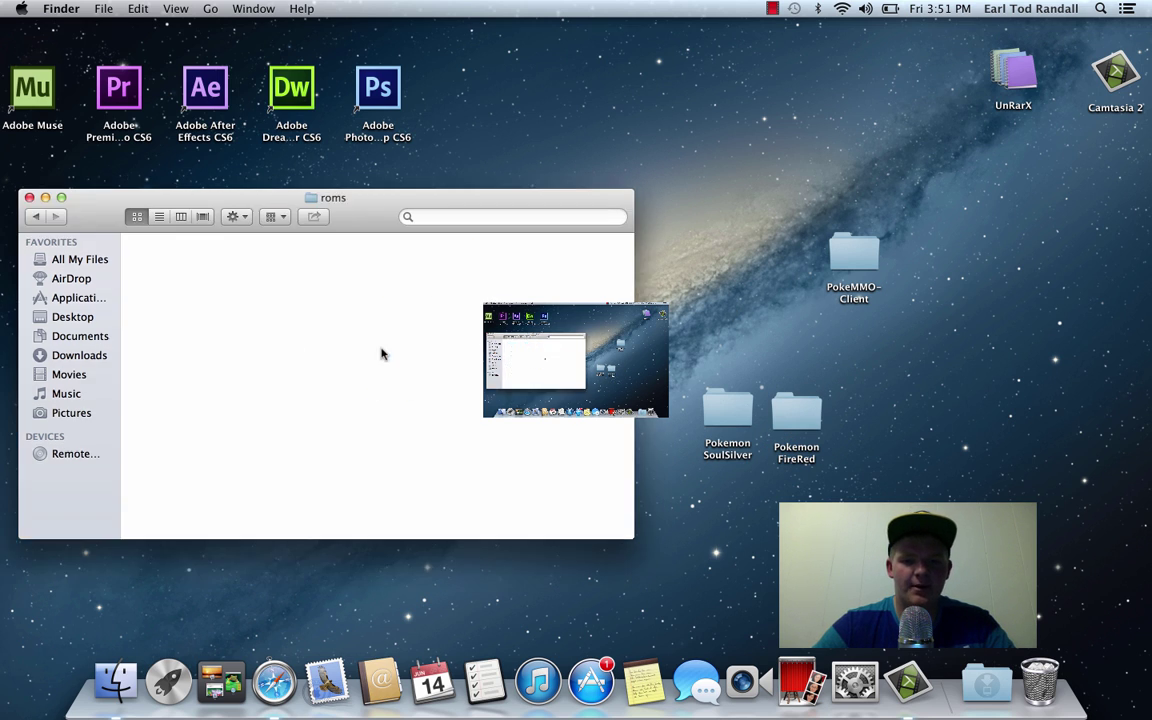
double_click(741, 424)
drag(380, 220, 792, 209)
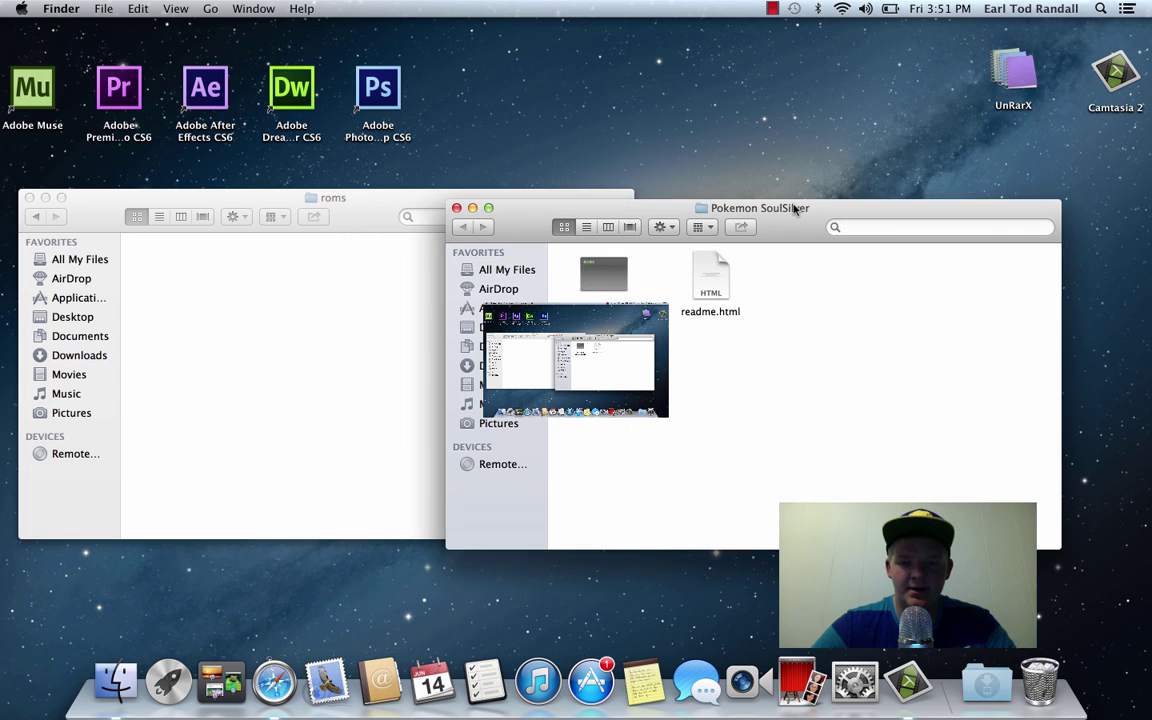
click(587, 276)
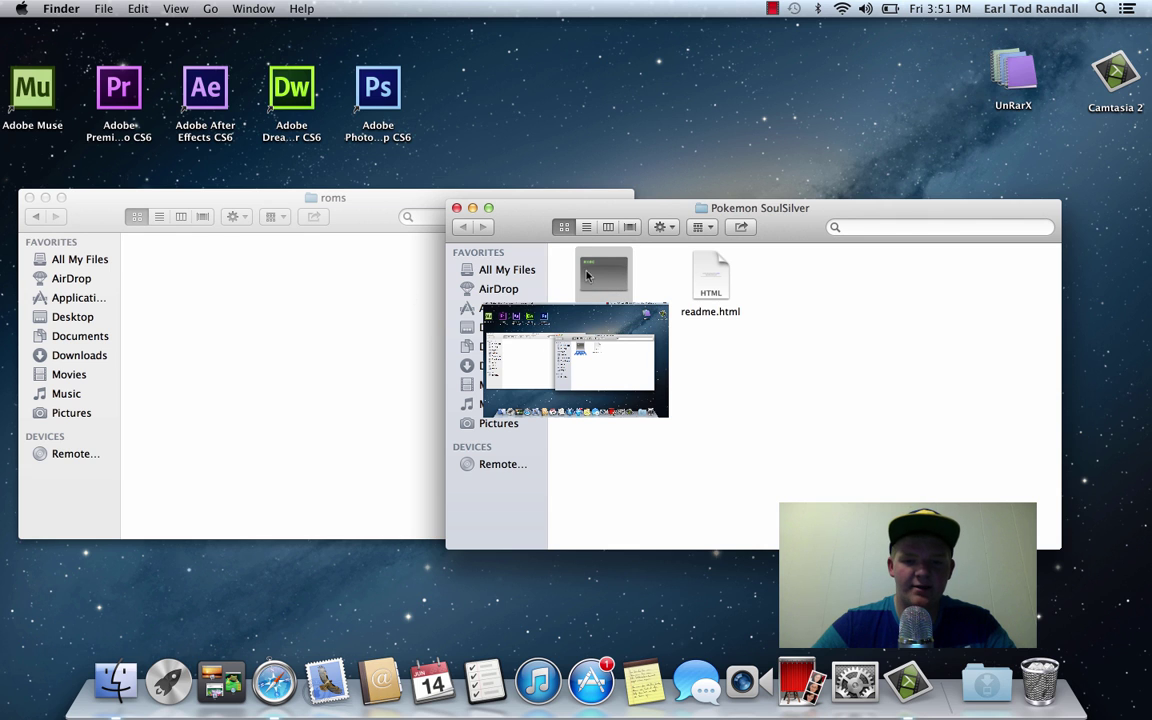
drag(612, 277, 247, 264)
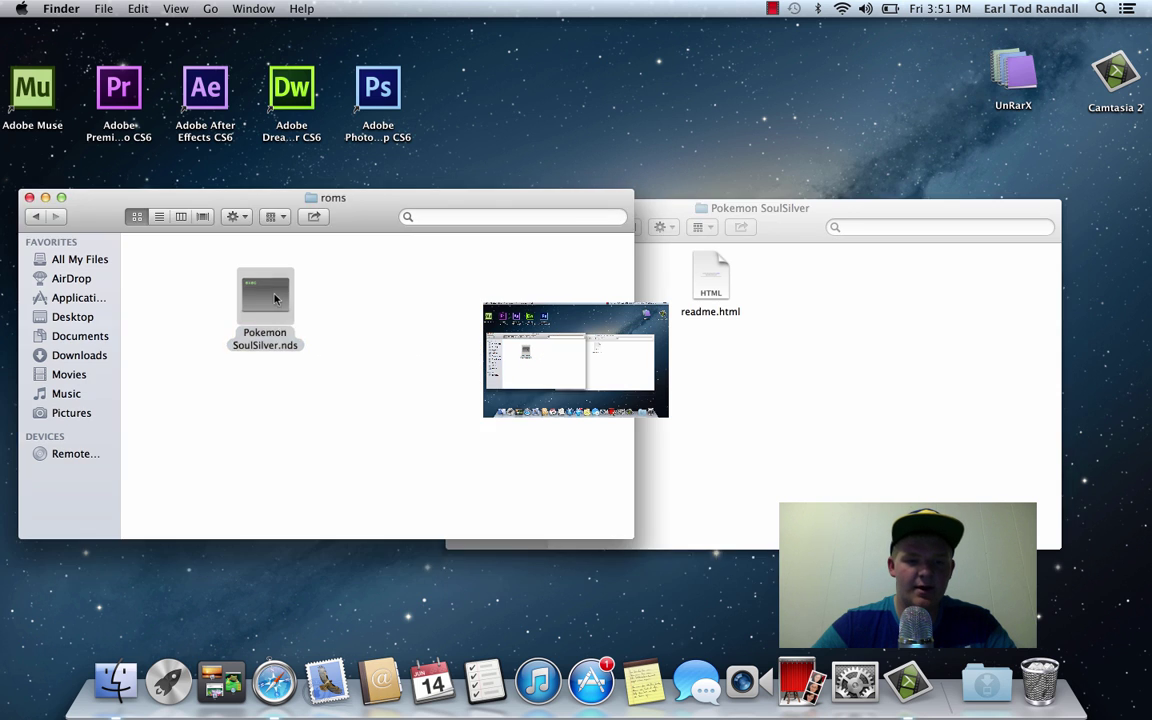
click(455, 208)
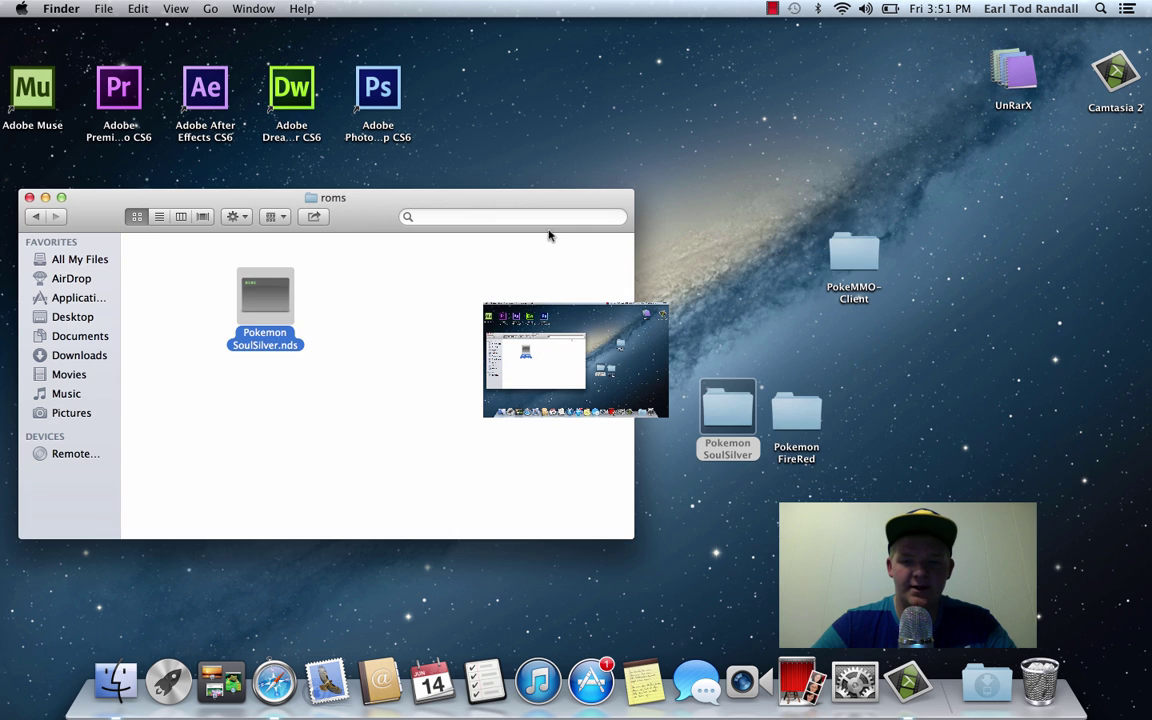
- Move Pokemon FireRed.gba into roms, close the folder windows, and reopen PokeMMO-Client
double_click(795, 408)
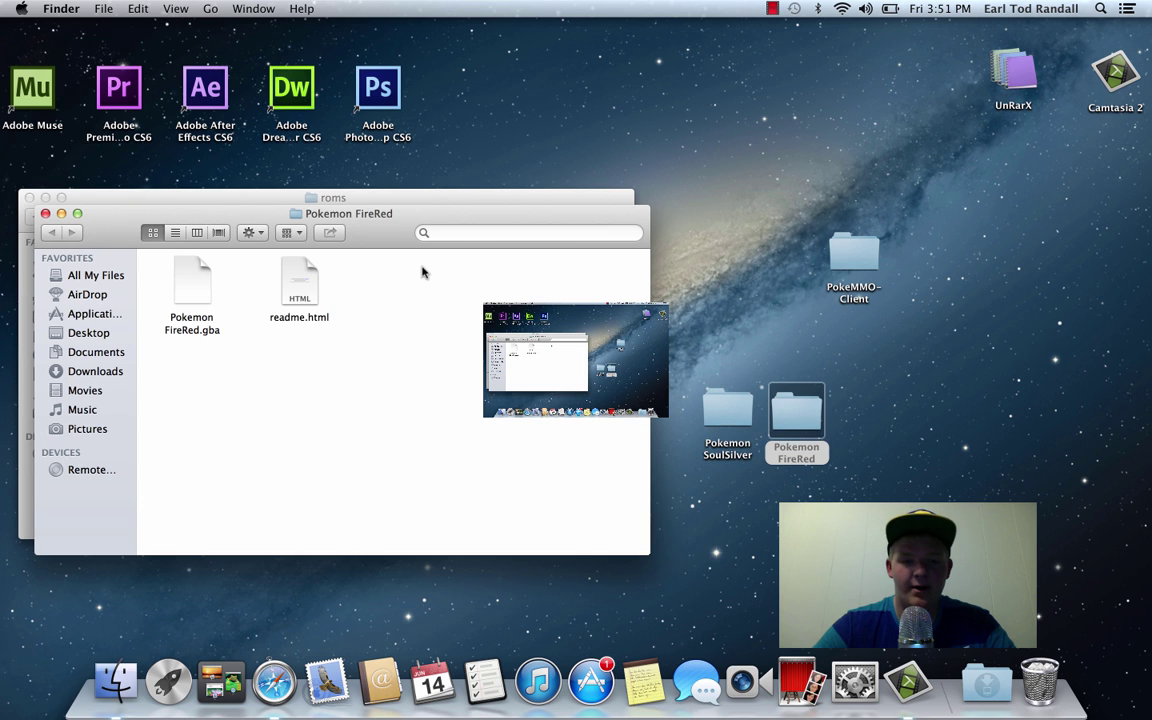
drag(364, 208, 770, 206)
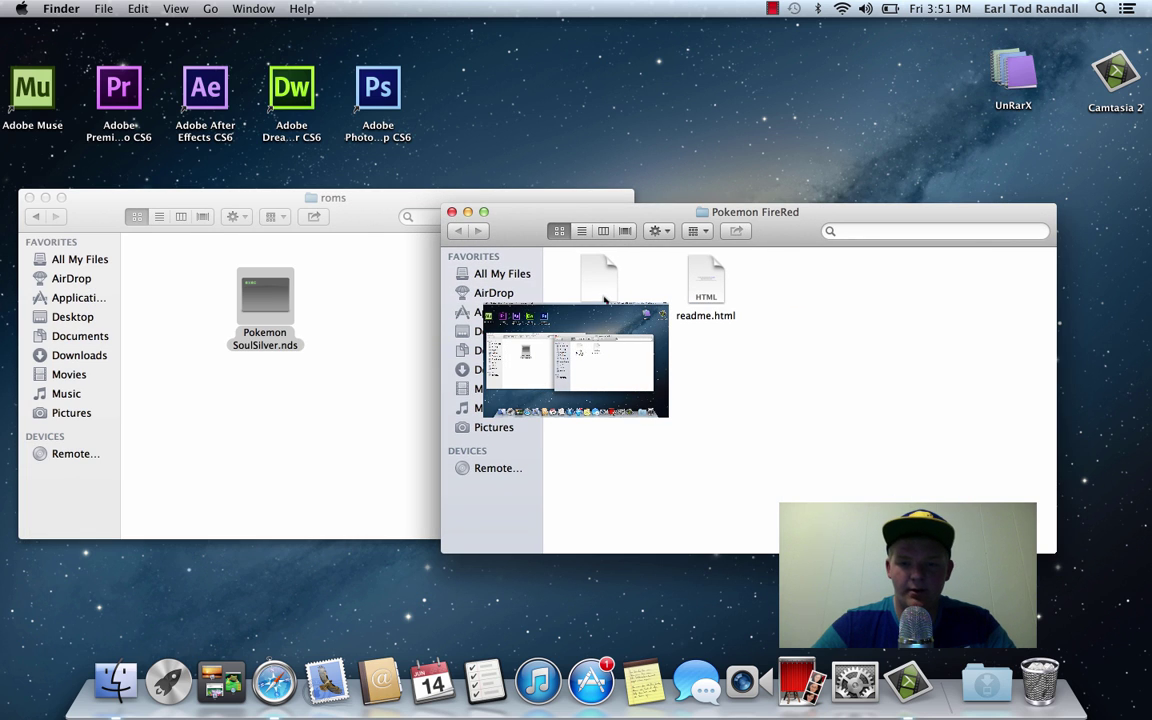
drag(604, 300, 372, 322)
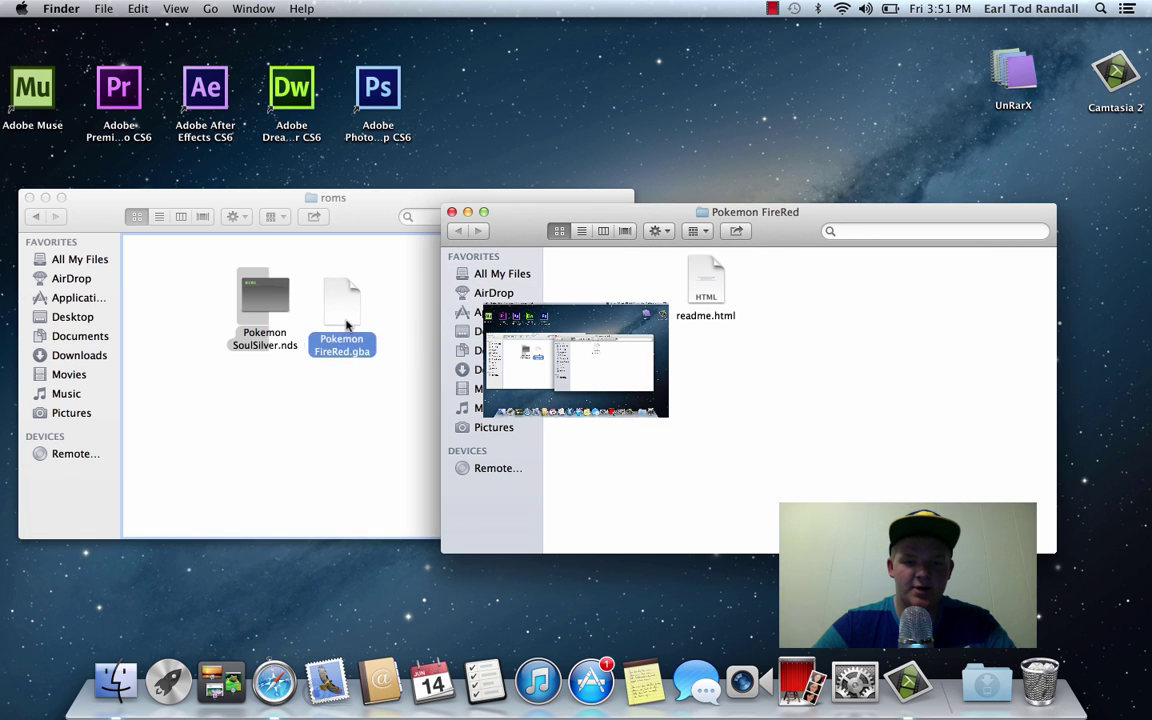
click(452, 212)
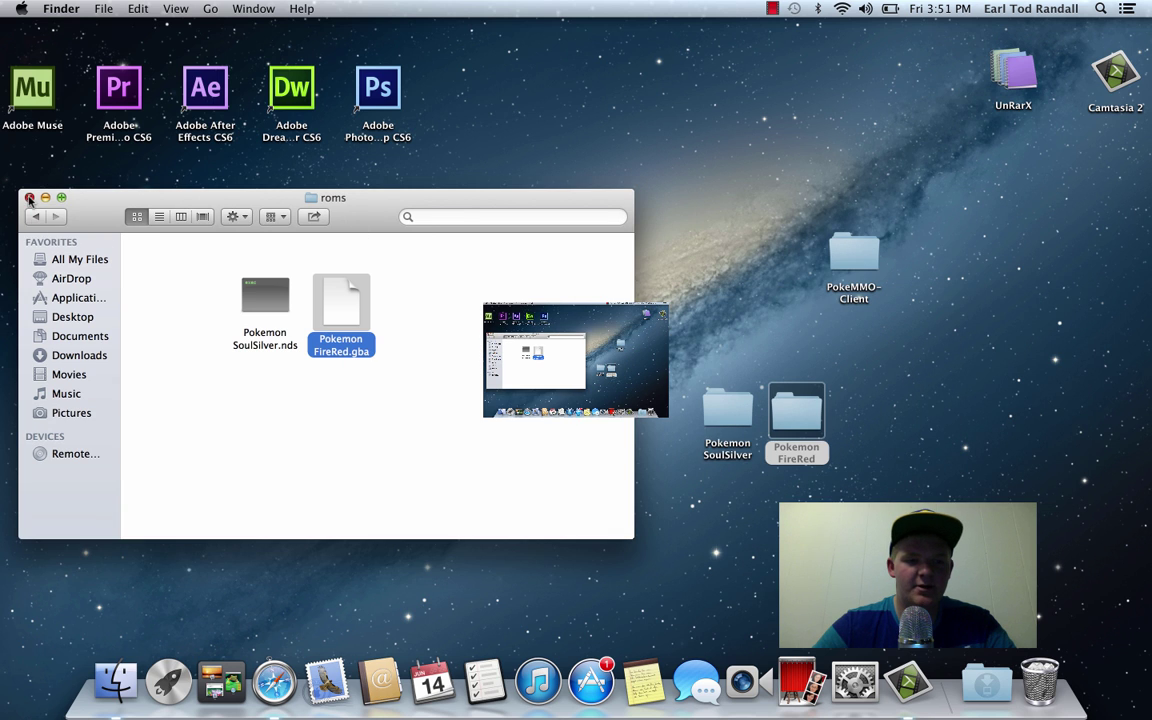
click(29, 198)
double_click(856, 254)
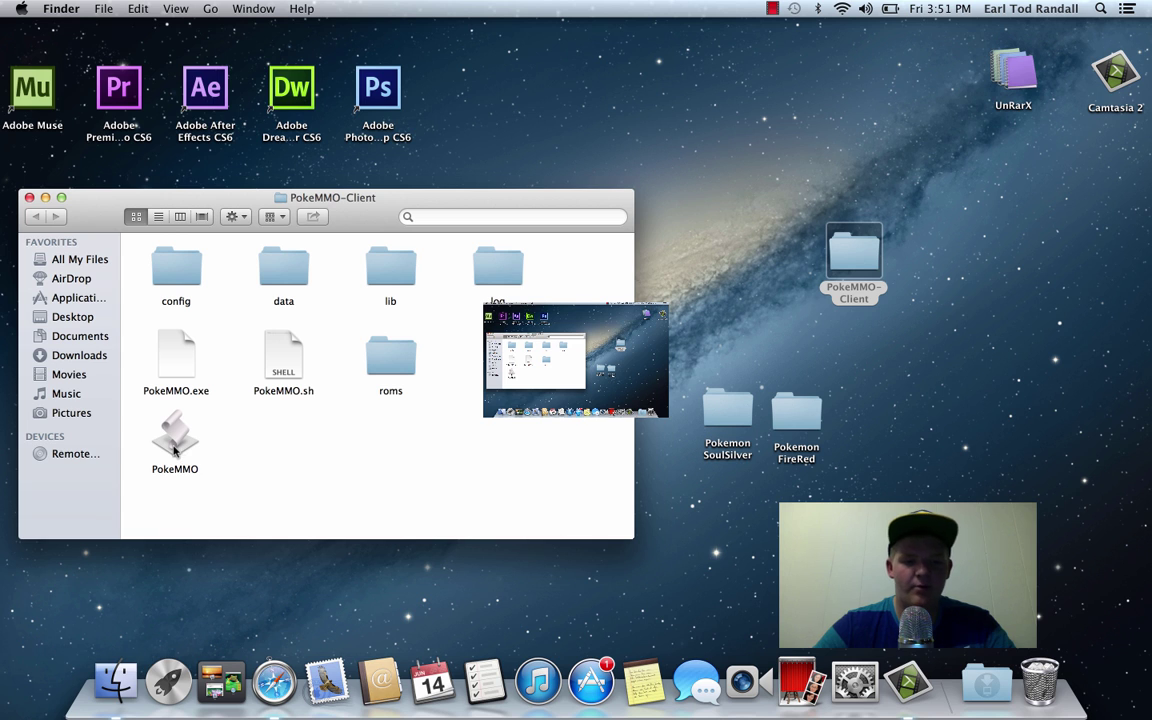
- Launch the PokeMMO app past the security warning and raise the volume at the title screen
double_click(174, 445)
click(719, 259)
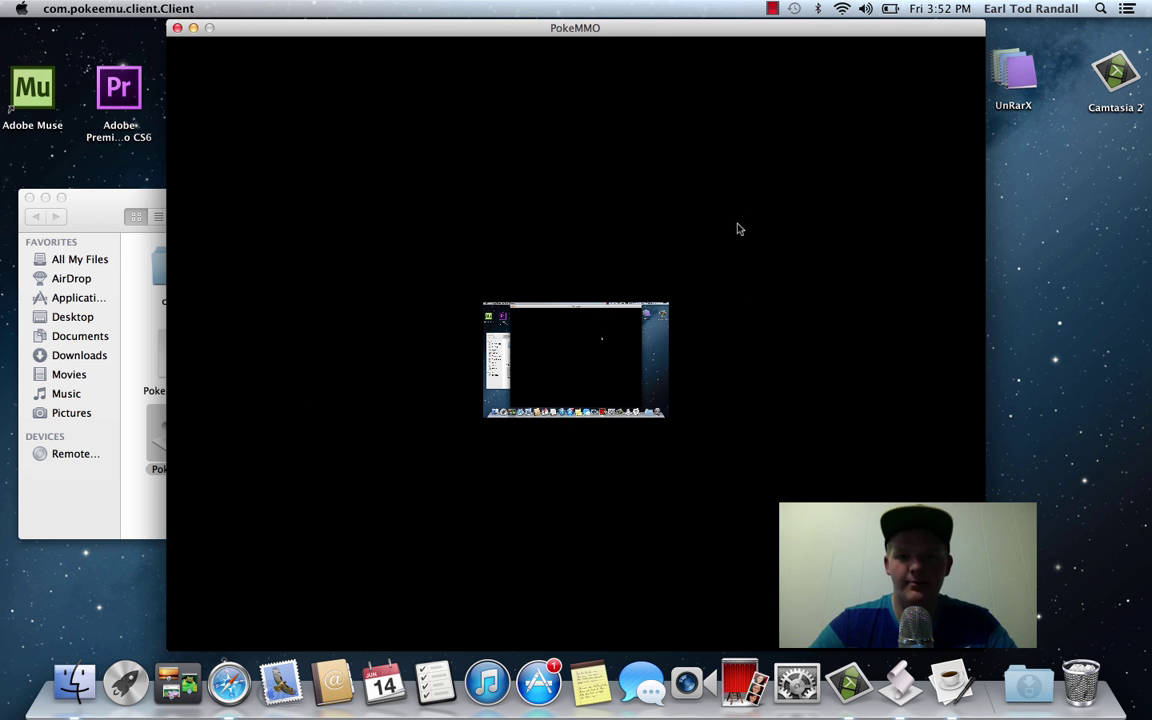
key(XF86AudioRaiseVolume)
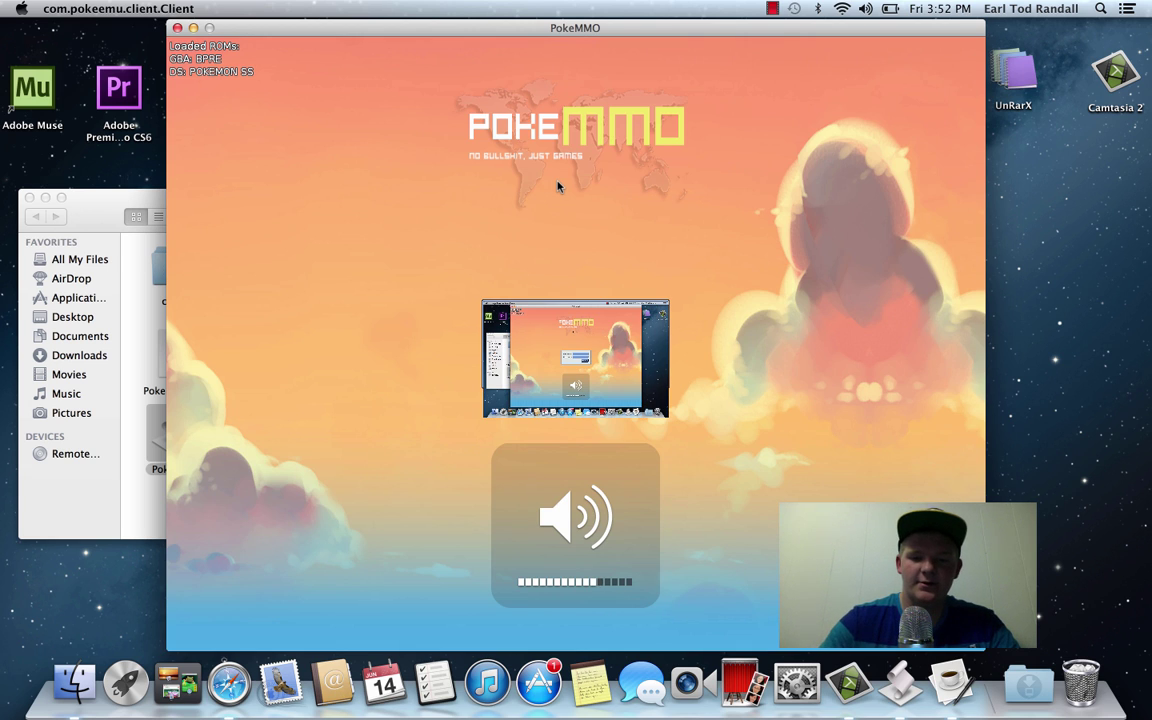